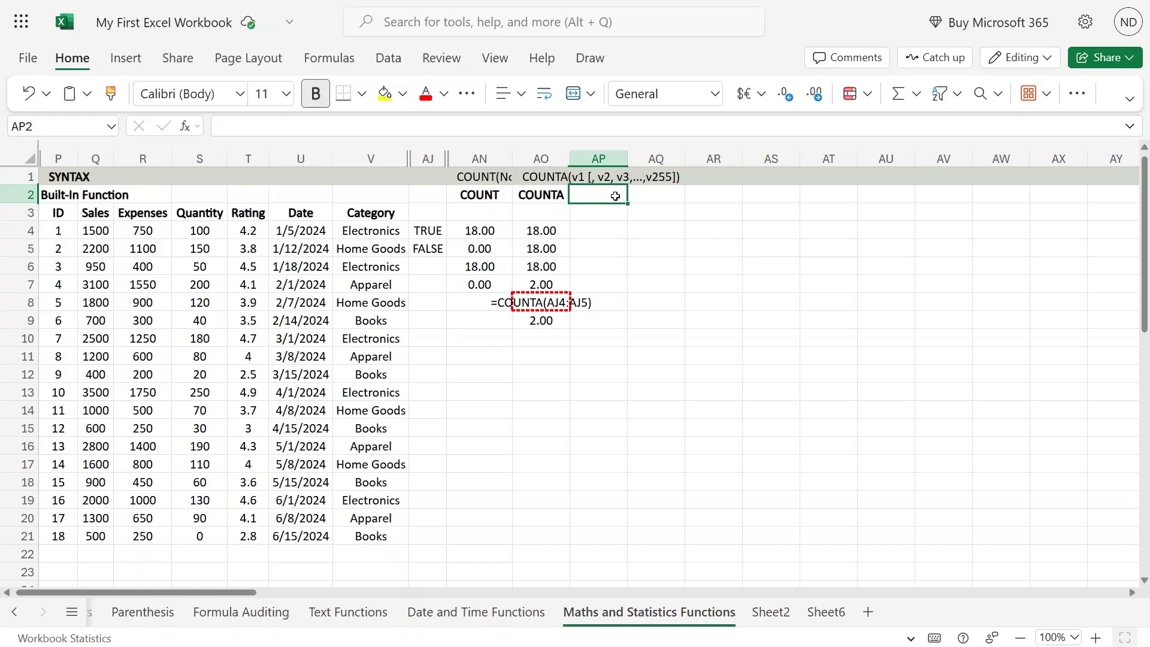
- Enter the header COUNTBLANK in AP2 and widen column AP to fit it
{"action": "type", "text": "COUNTBLAN"}
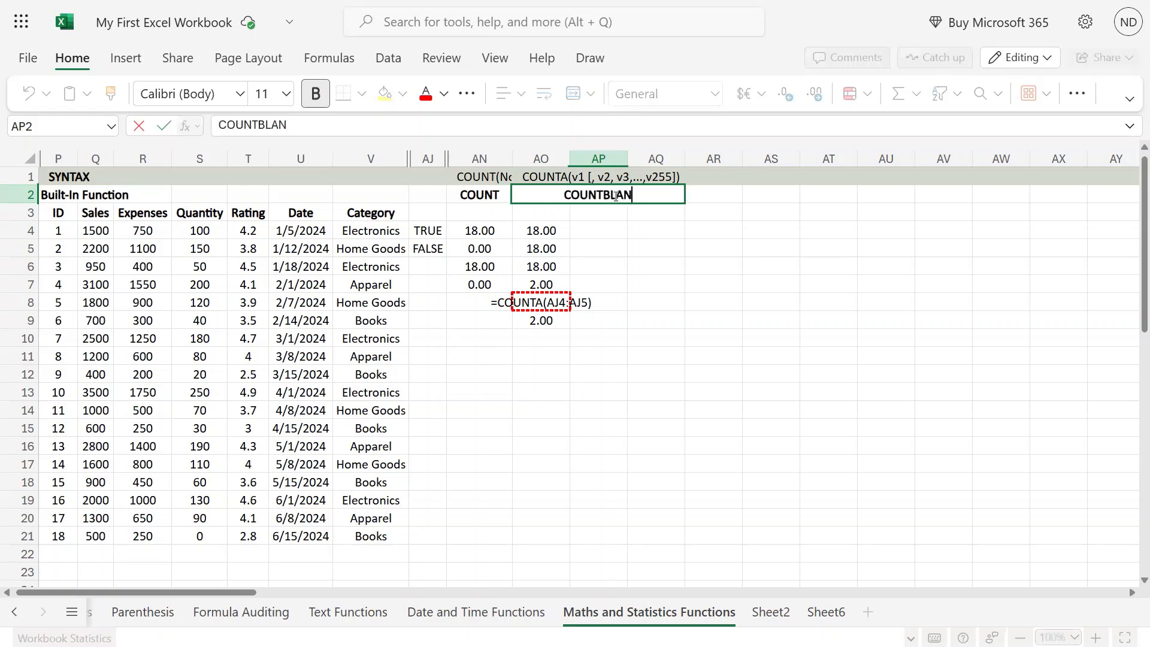
{"action": "type", "text": "K"}
{"action": "key", "text": "Return"}
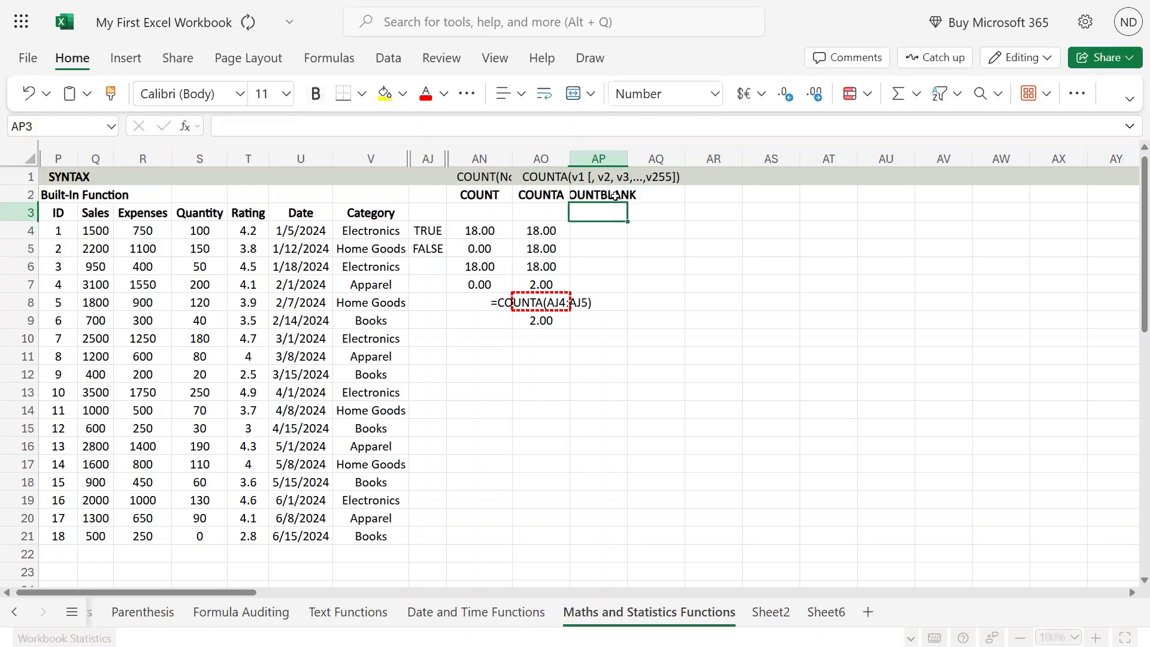
{"action": "left_click", "coordinate": [615, 197]}
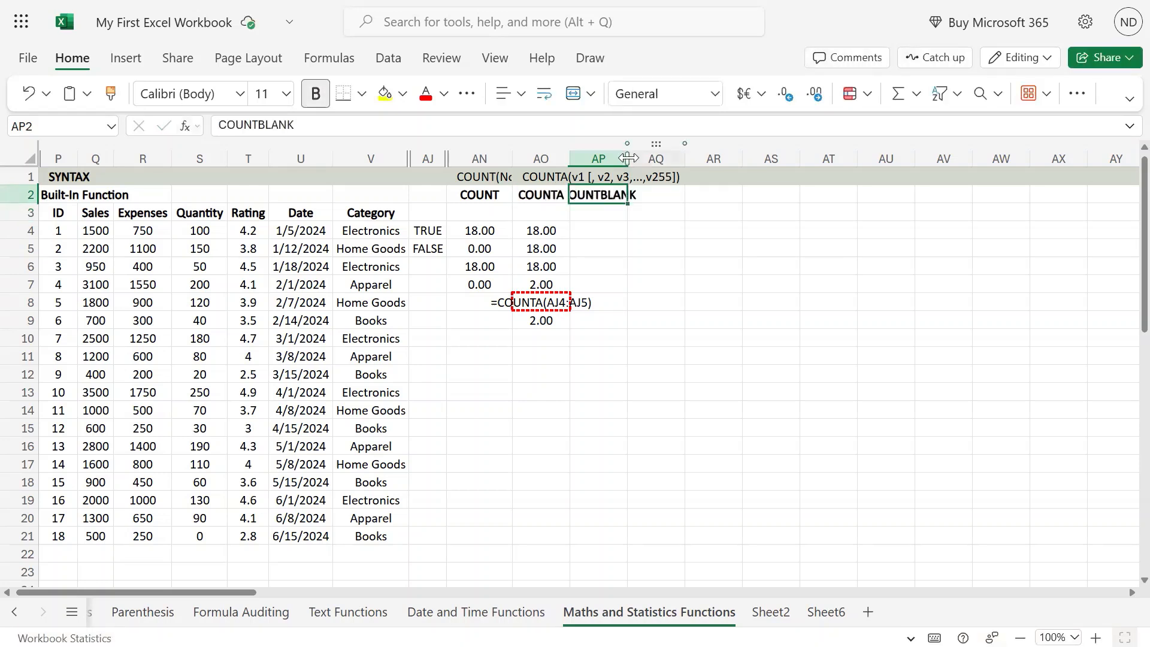
{"action": "left_click_drag", "start_coordinate": [627, 158], "coordinate": [650, 158]}
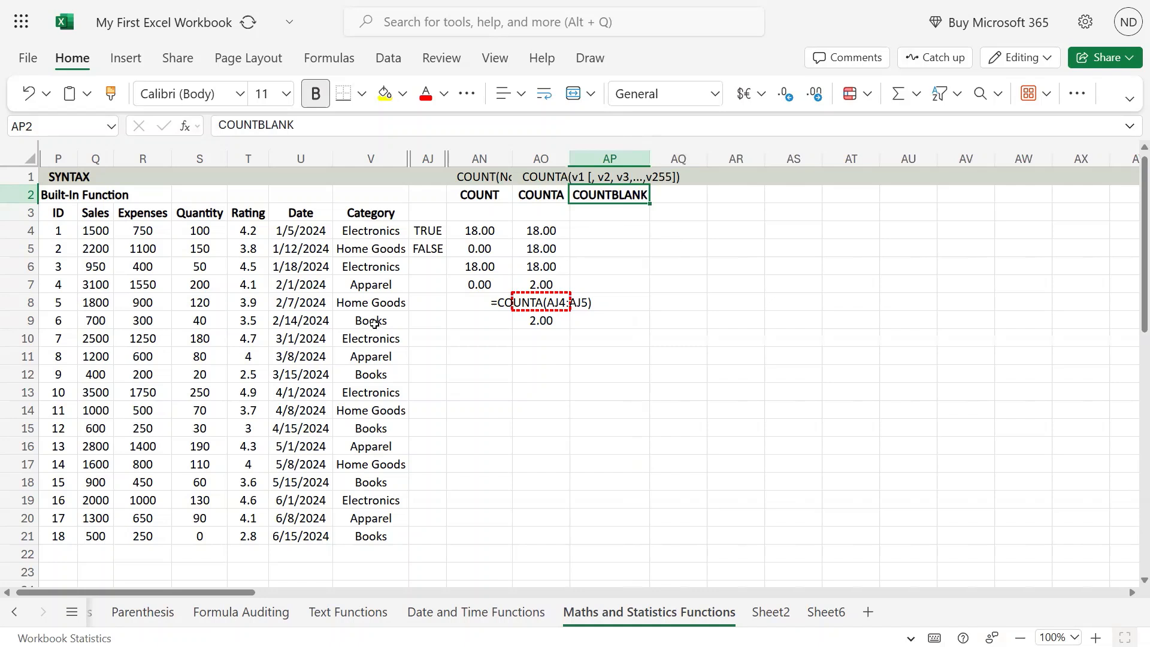
{"action": "left_click_drag", "start_coordinate": [66, 211], "coordinate": [457, 518]}
{"action": "left_click", "coordinate": [723, 413]}
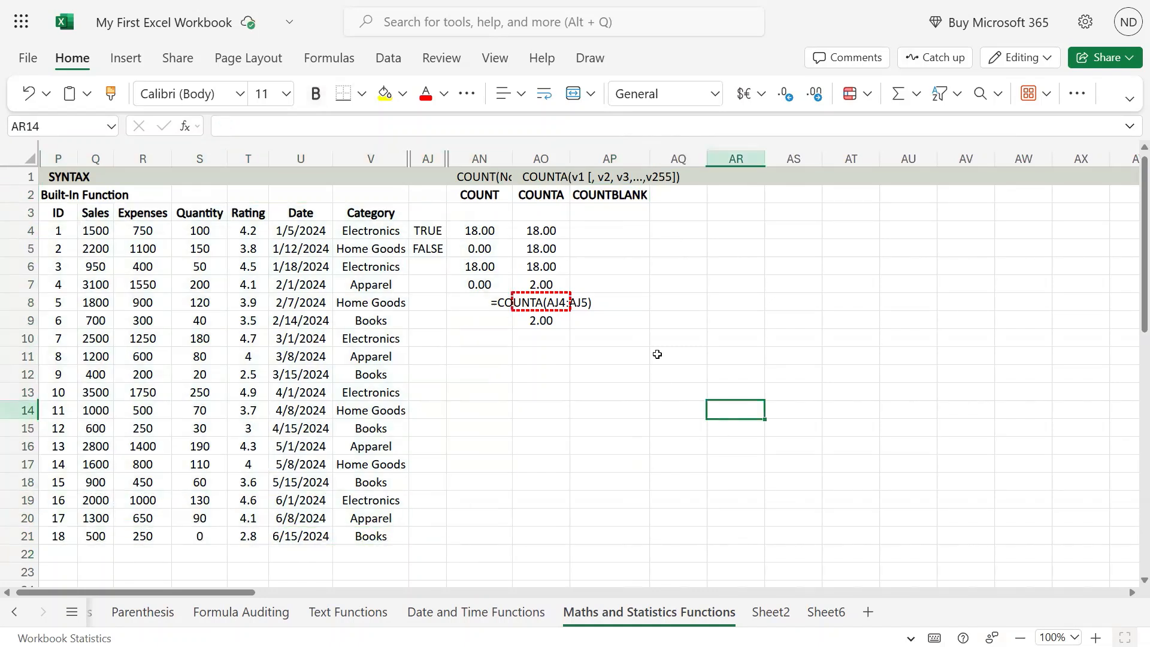
- Enter the syntax COUNTBLANK(range) in the syntax row above the COUNTBLANK header
{"action": "left_click", "coordinate": [612, 229]}
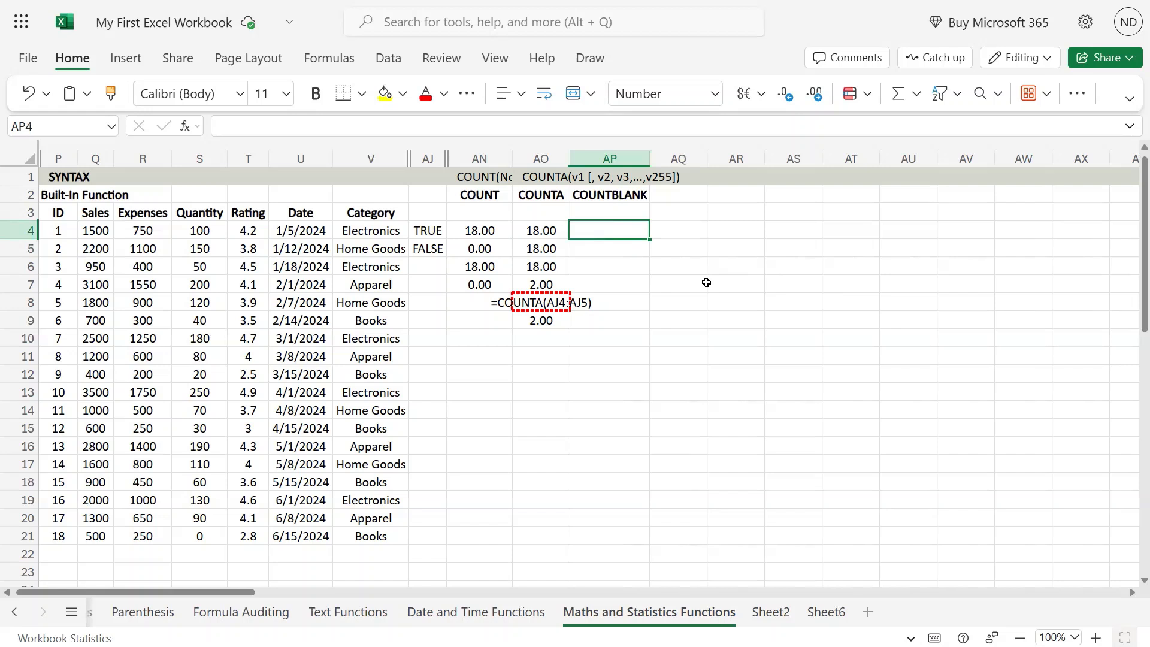
{"action": "key", "text": "Up"}
{"action": "key", "text": "Up"}
{"action": "key", "text": "Up"}
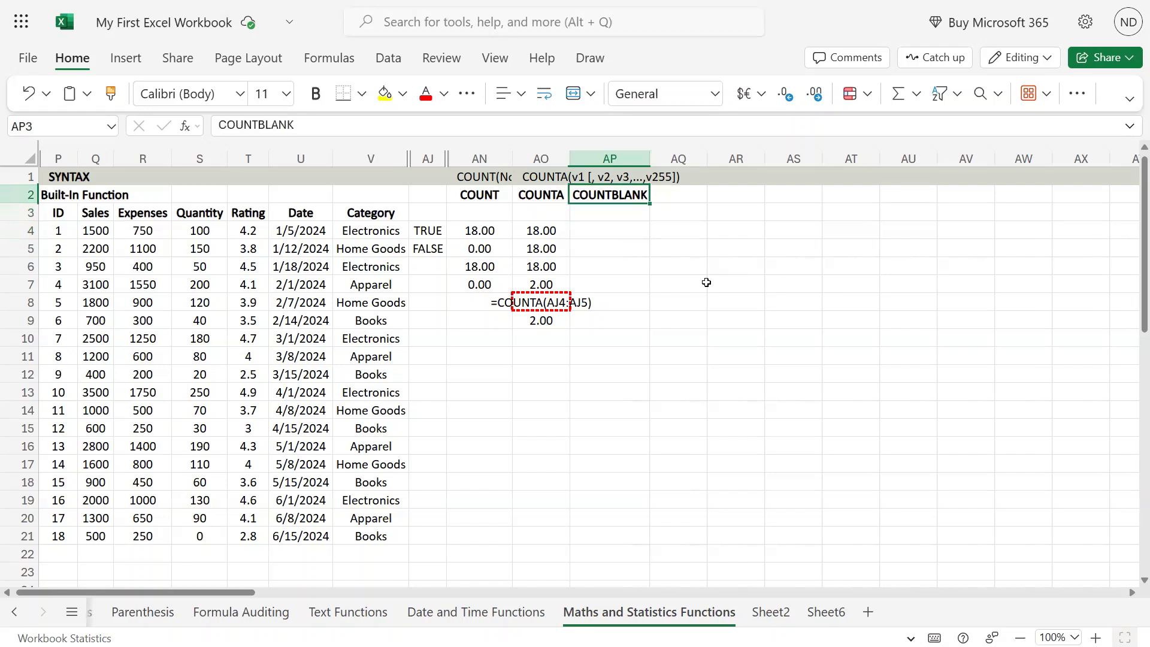
{"action": "type", "text": "COUNTBLANK"}
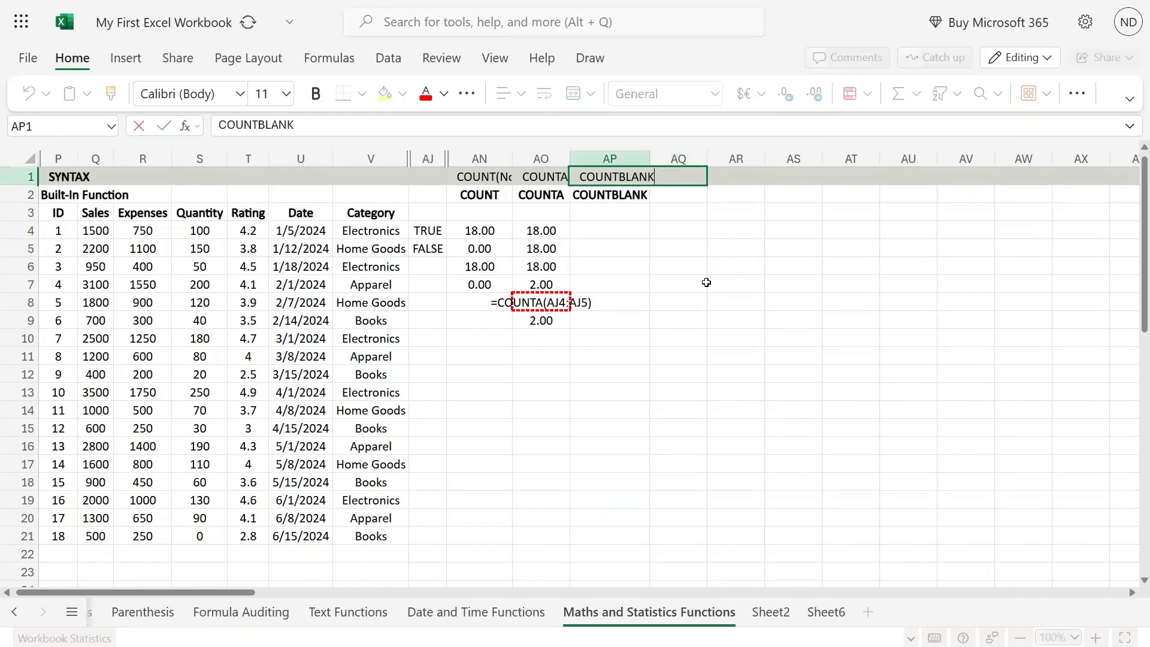
{"action": "type", "text": "(range"}
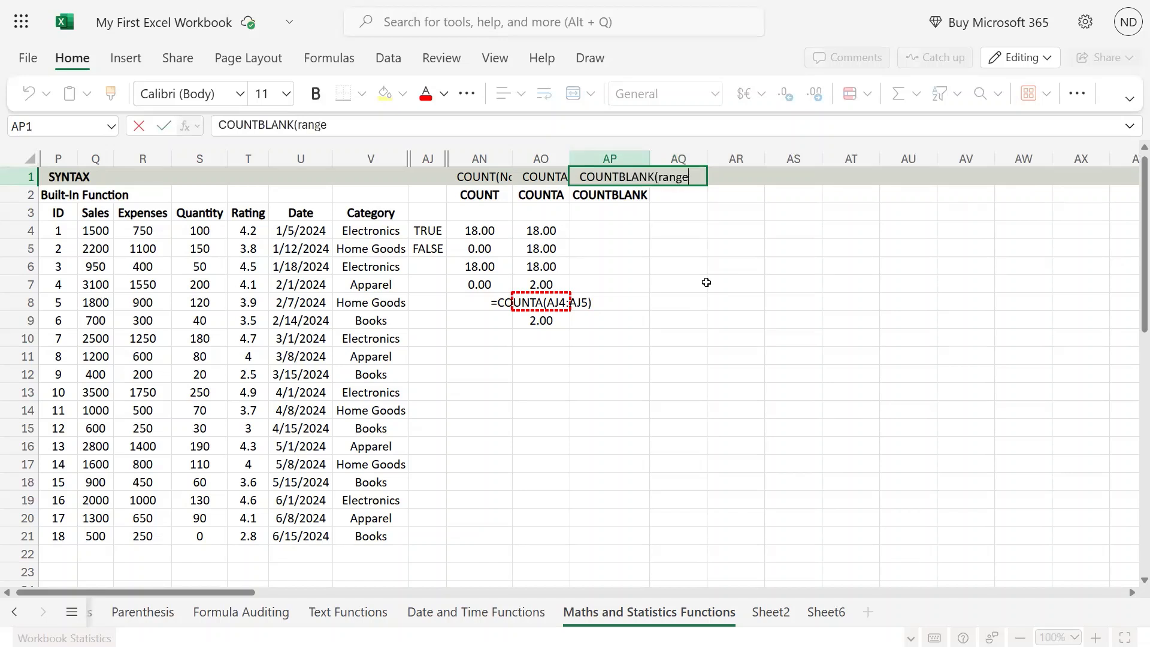
{"action": "type", "text": ")"}
{"action": "key", "text": "Return"}
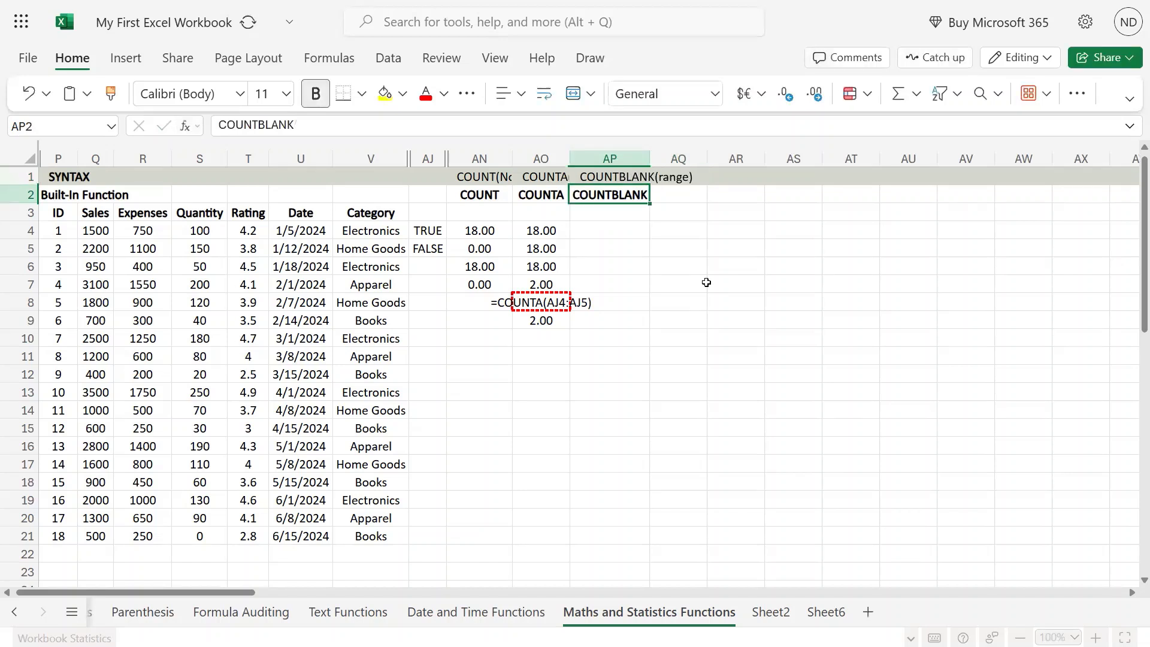
{"action": "key", "text": "Return"}
{"action": "key", "text": "Return"}
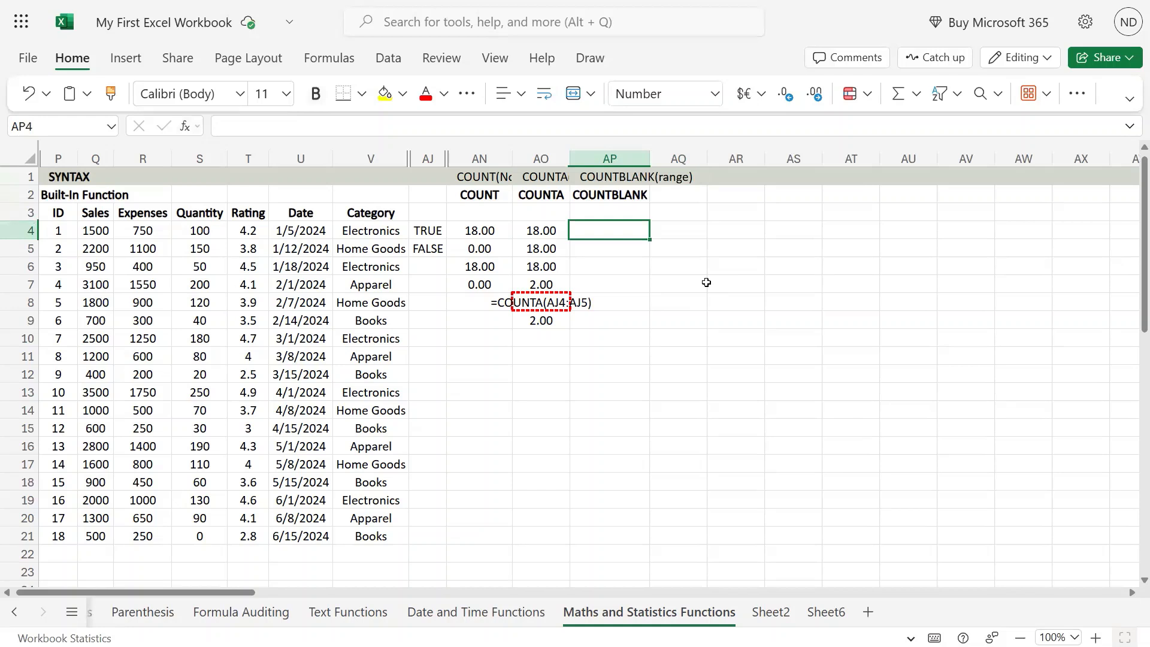
{"action": "type", "text": "=count"}
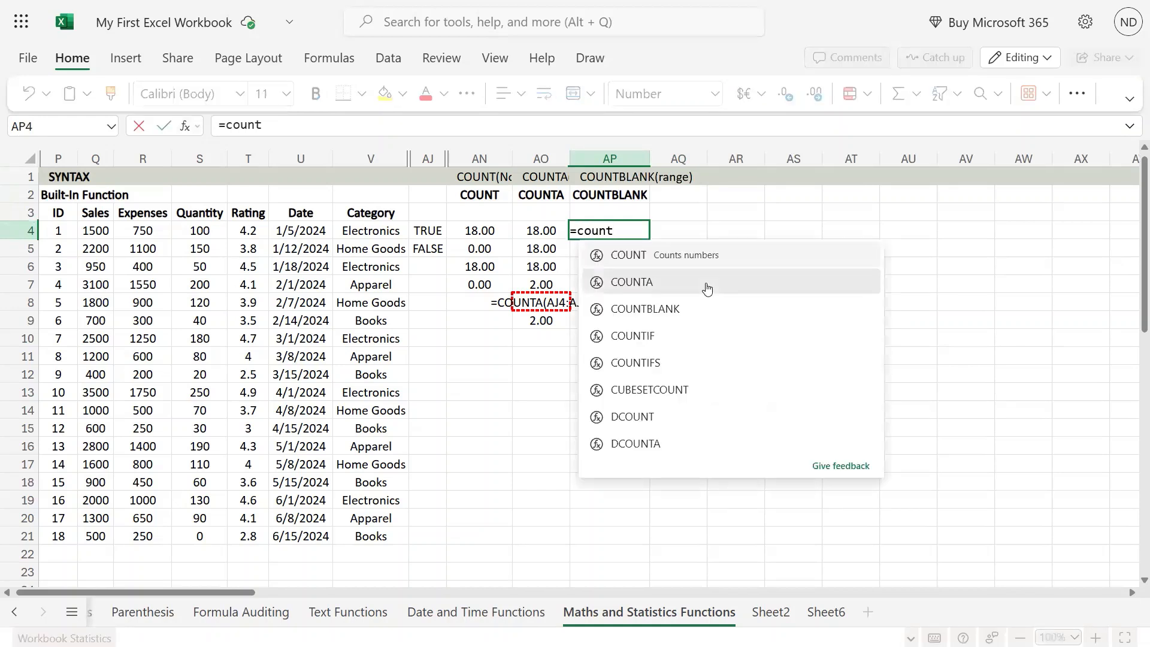
{"action": "key", "text": "Escape"}
{"action": "key", "text": "Escape"}
{"action": "key", "text": "Left"}
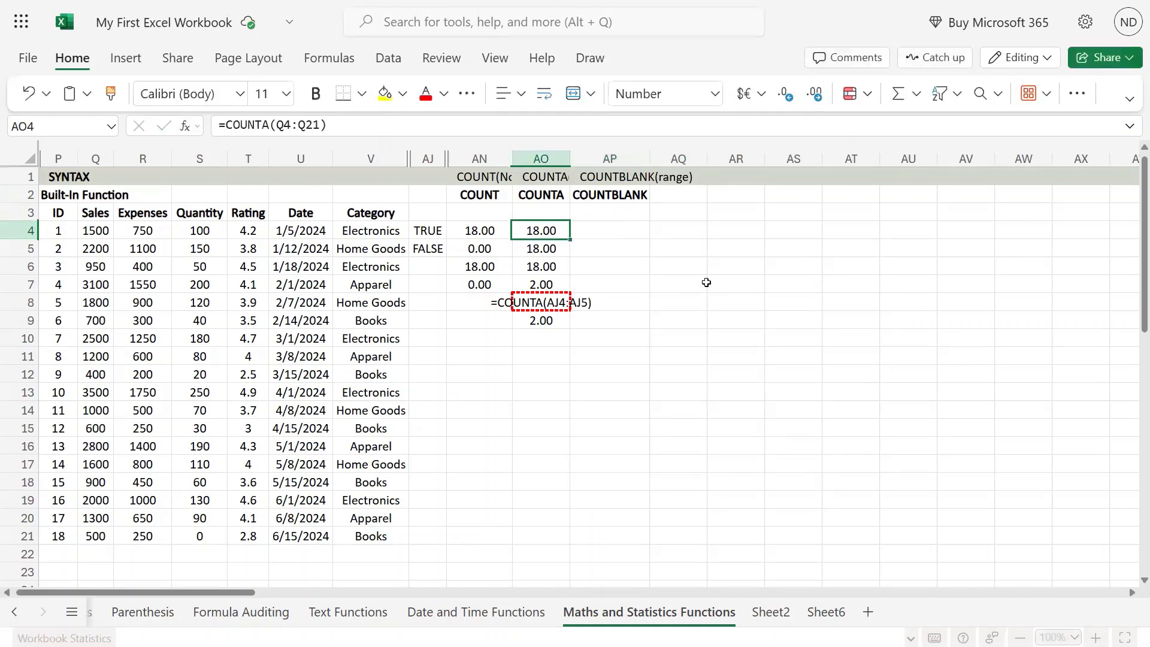
{"action": "key", "text": "Right"}
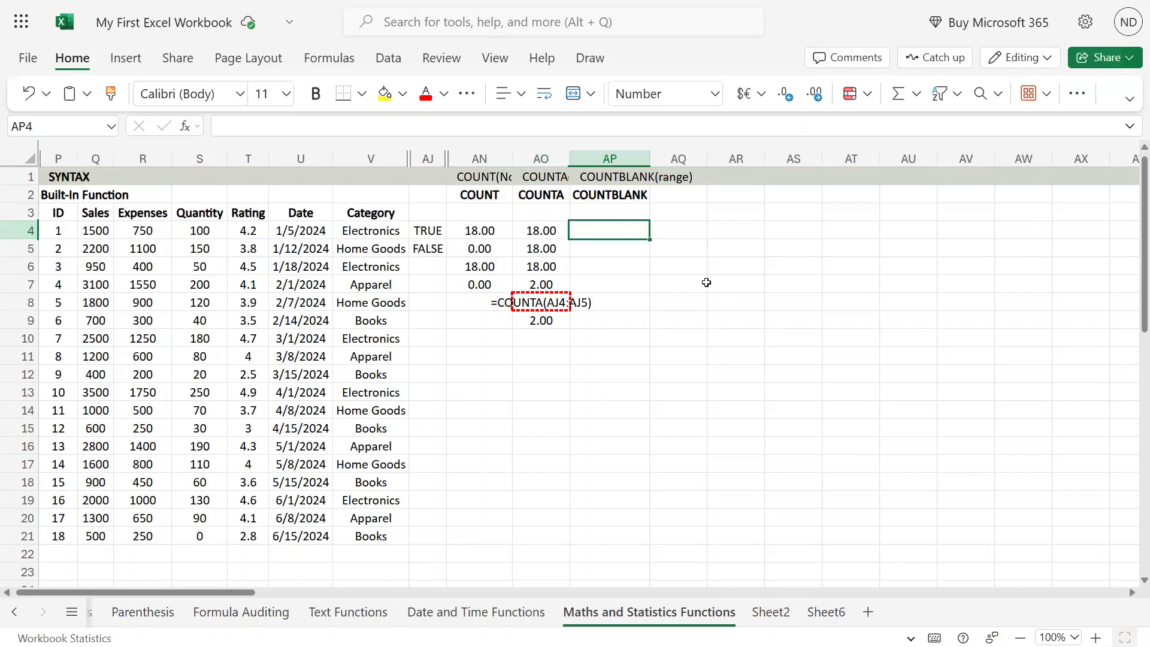
{"action": "type", "text": "coun"}
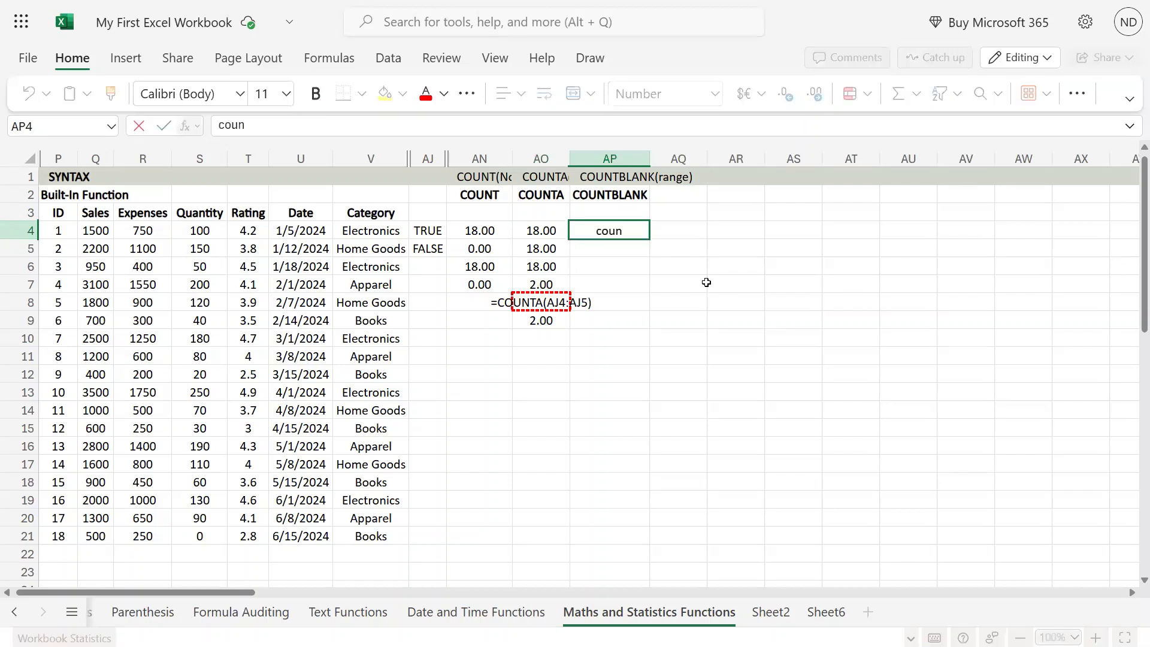
{"action": "key", "text": "Escape"}
- In AP4, enter a COUNTBLANK formula counting empty cells in the Sales range Q4:Q21
{"action": "type", "text": "=coun"}
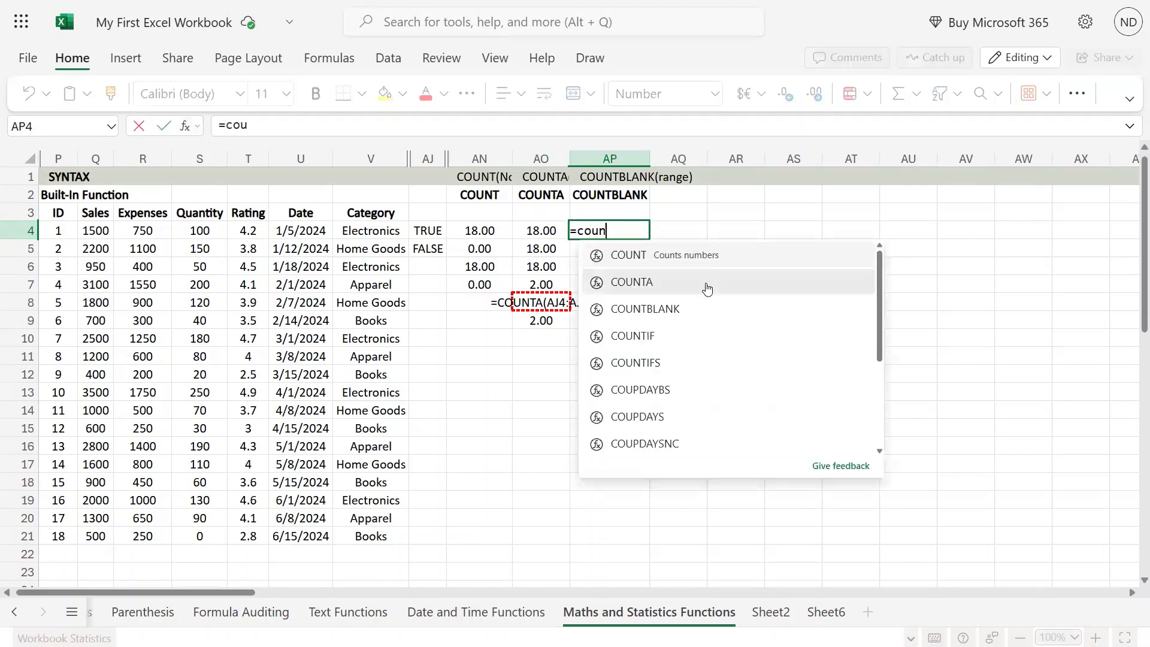
{"action": "type", "text": "t"}
{"action": "key", "text": "Down"}
{"action": "key", "text": "Down"}
{"action": "key", "text": "Tab"}
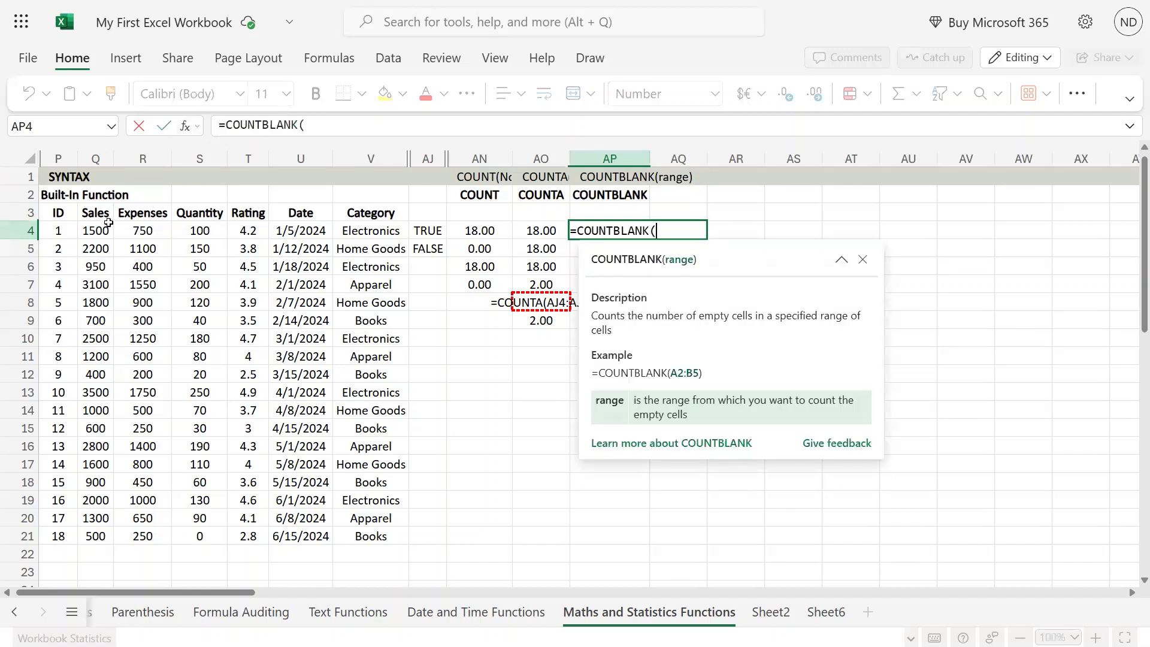
{"action": "left_click_drag", "start_coordinate": [109, 227], "coordinate": [99, 534]}
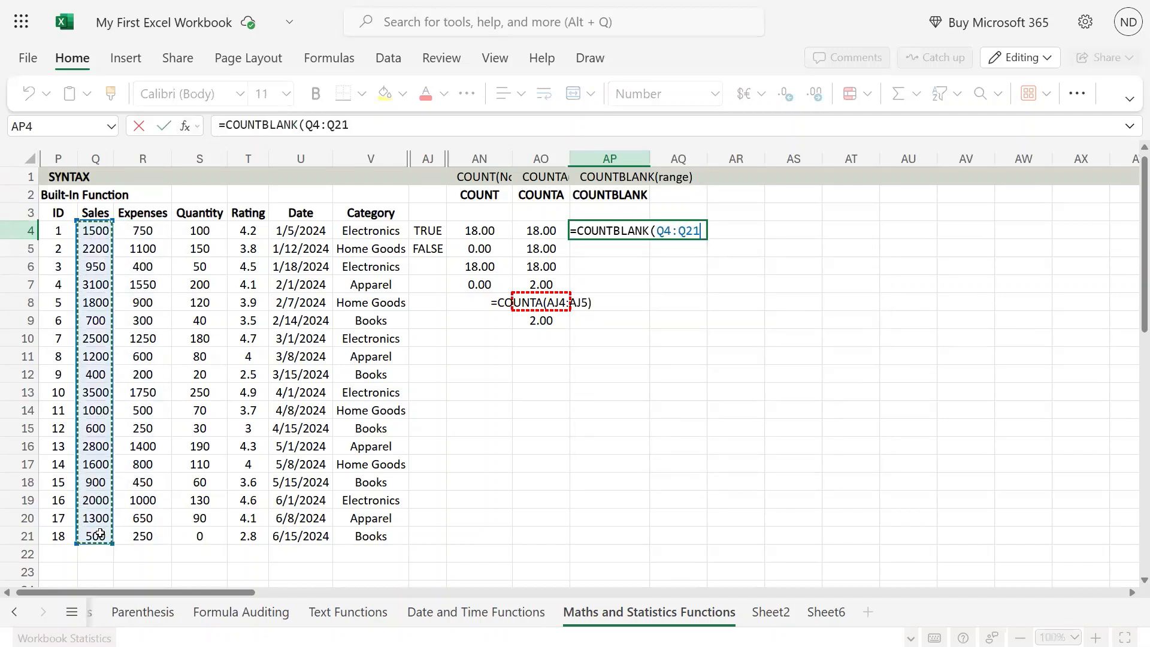
{"action": "key", "text": "Return"}
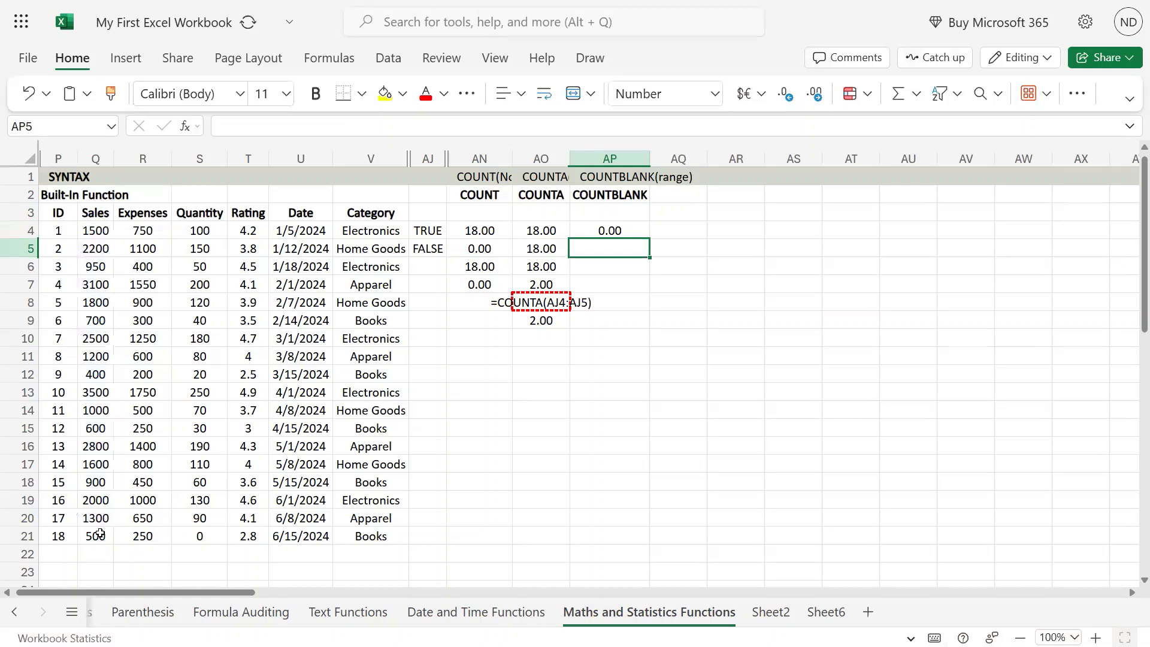
- Review the COUNTBLANK formula in AP4 and its highlighted Sales range
{"action": "key", "text": "Up"}
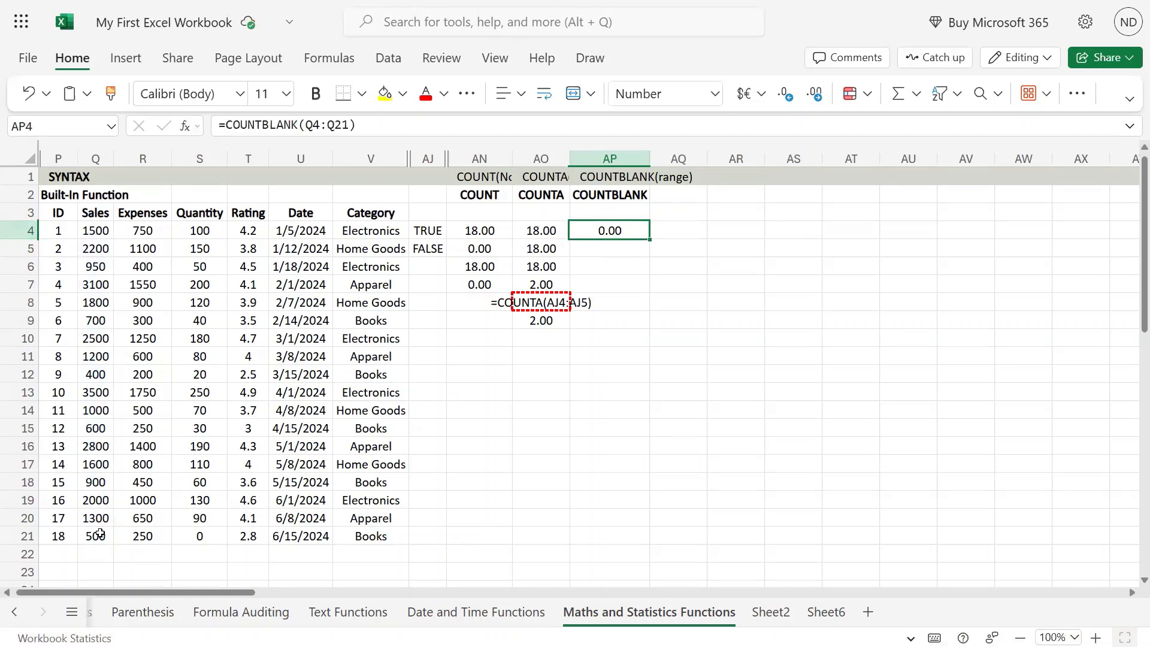
{"action": "key", "text": "Down"}
{"action": "key", "text": "Left"}
{"action": "key", "text": "Right"}
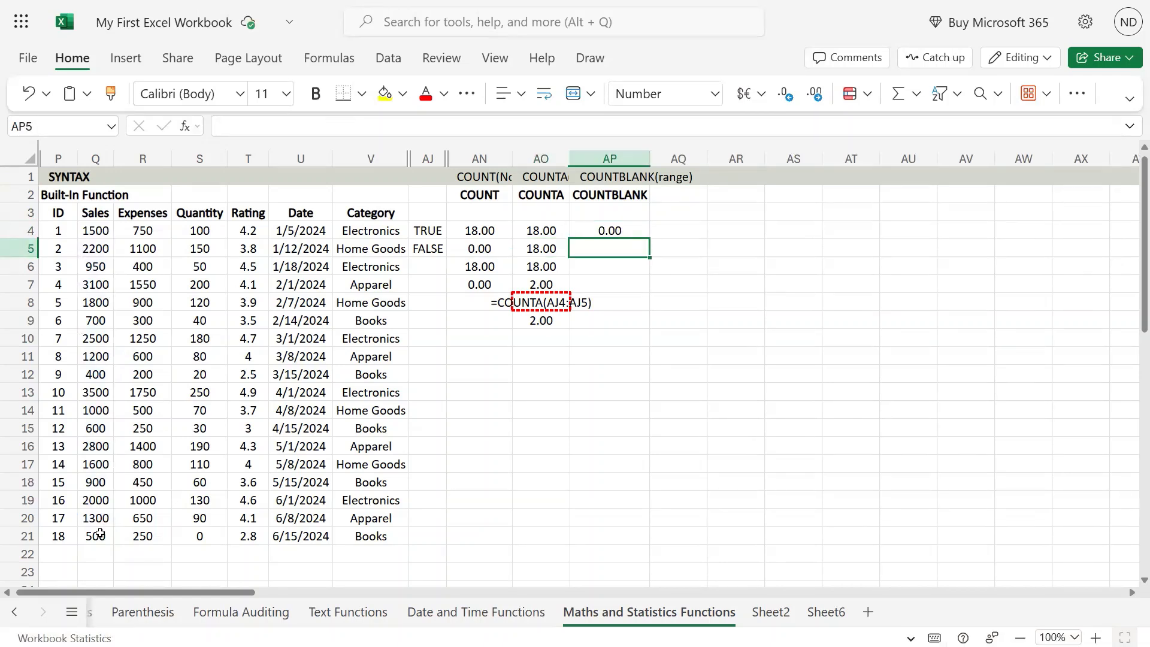
{"action": "key", "text": "Up"}
{"action": "key", "text": "F2"}
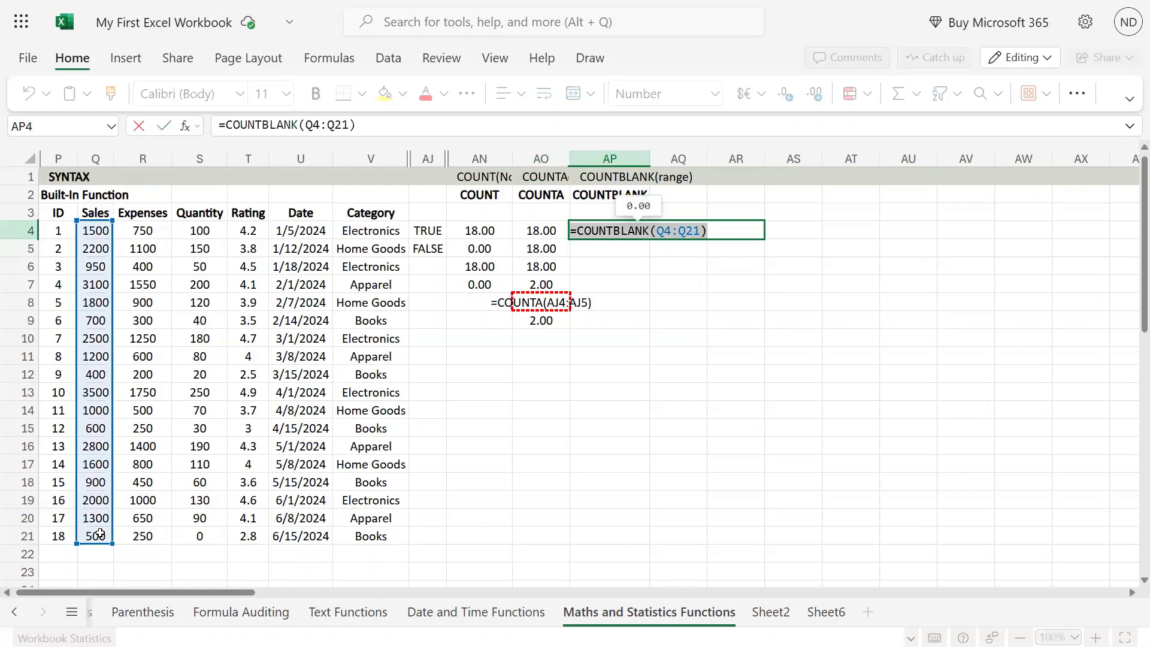
{"action": "key", "text": "Return"}
- Enter =COUNTBLANK(V4:V21) in AP5 by reusing the COUNTA formula from AO5 for the Category range
{"action": "key", "text": "Left"}
{"action": "key", "text": "F2"}
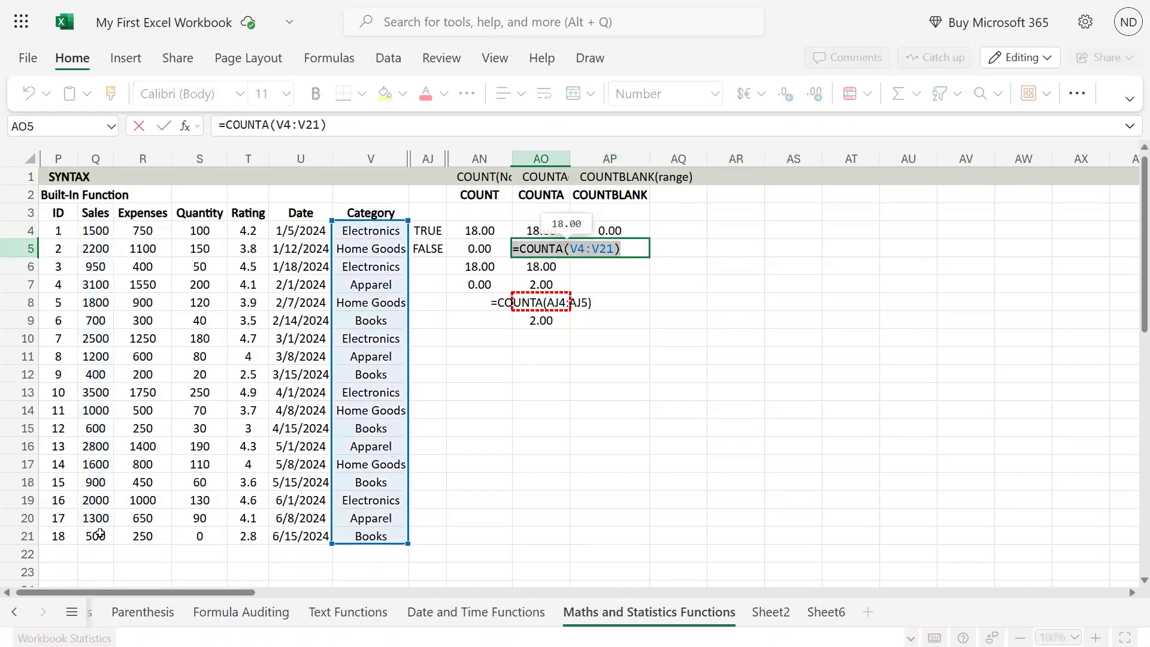
{"action": "key", "text": "Tab"}
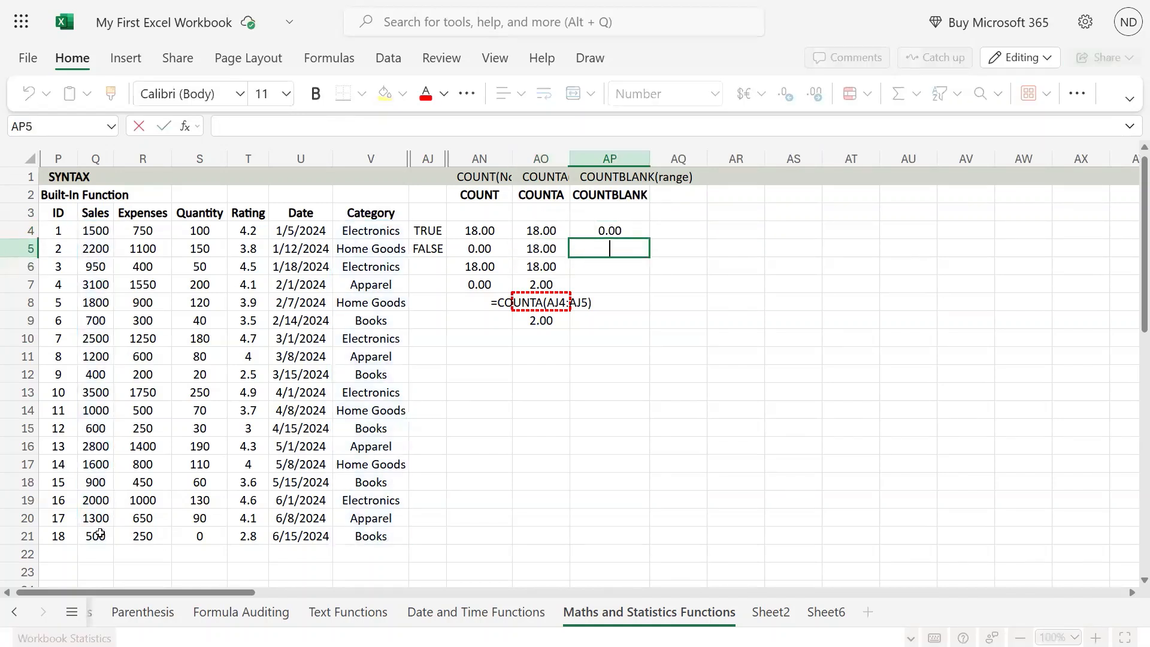
{"action": "type", "text": "=COUNTA(V4:V21)"}
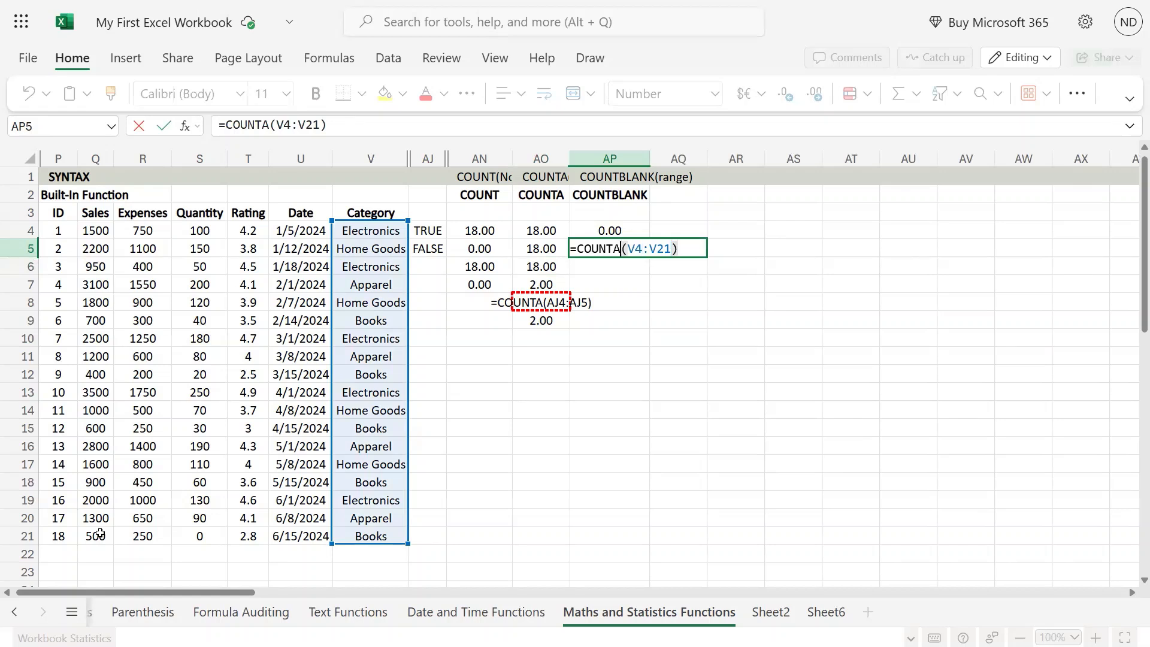
{"action": "key", "text": "BackSpace"}
{"action": "type", "text": "blan"}
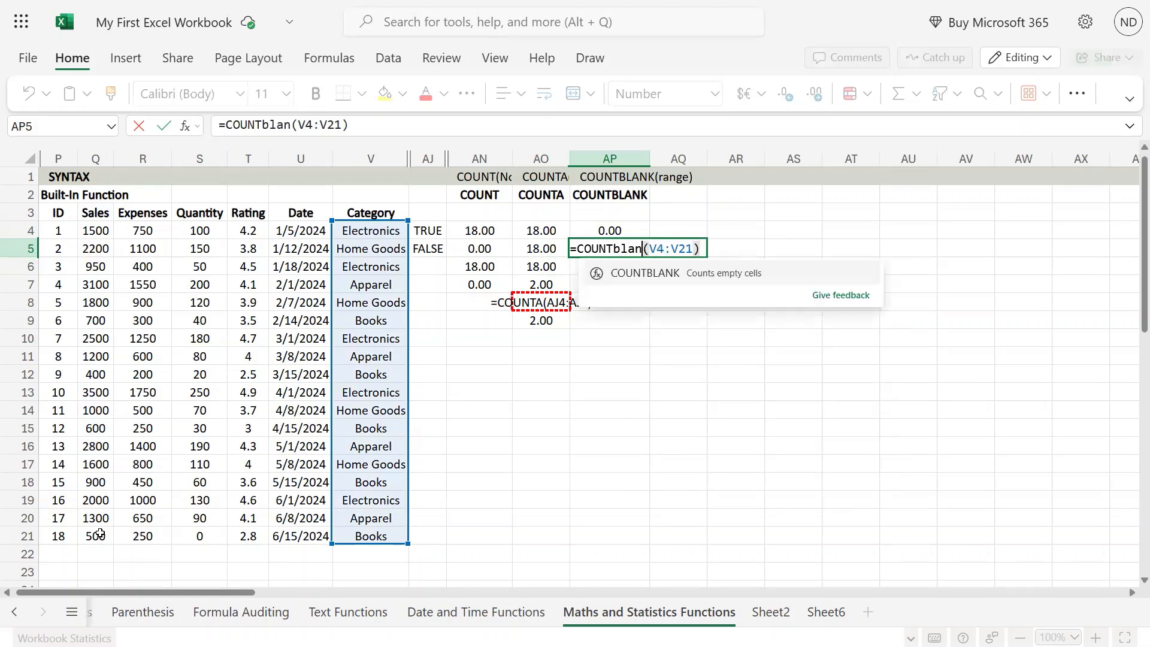
{"action": "type", "text": "k"}
{"action": "key", "text": "Return"}
{"action": "key", "text": "Up"}
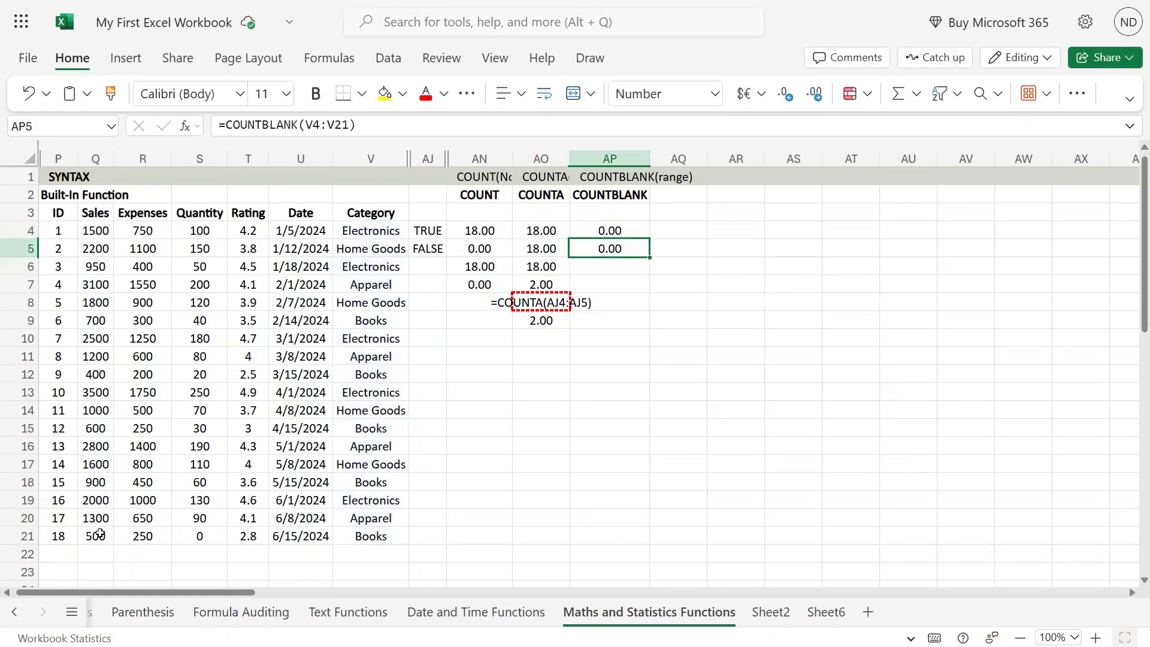
- Clear the Category entry in V7
{"action": "key", "text": "Left"}
{"action": "key", "text": "Left"}
{"action": "key", "text": "Left"}
{"action": "key", "text": "Left"}
{"action": "key", "text": "Down"}
{"action": "key", "text": "Down"}
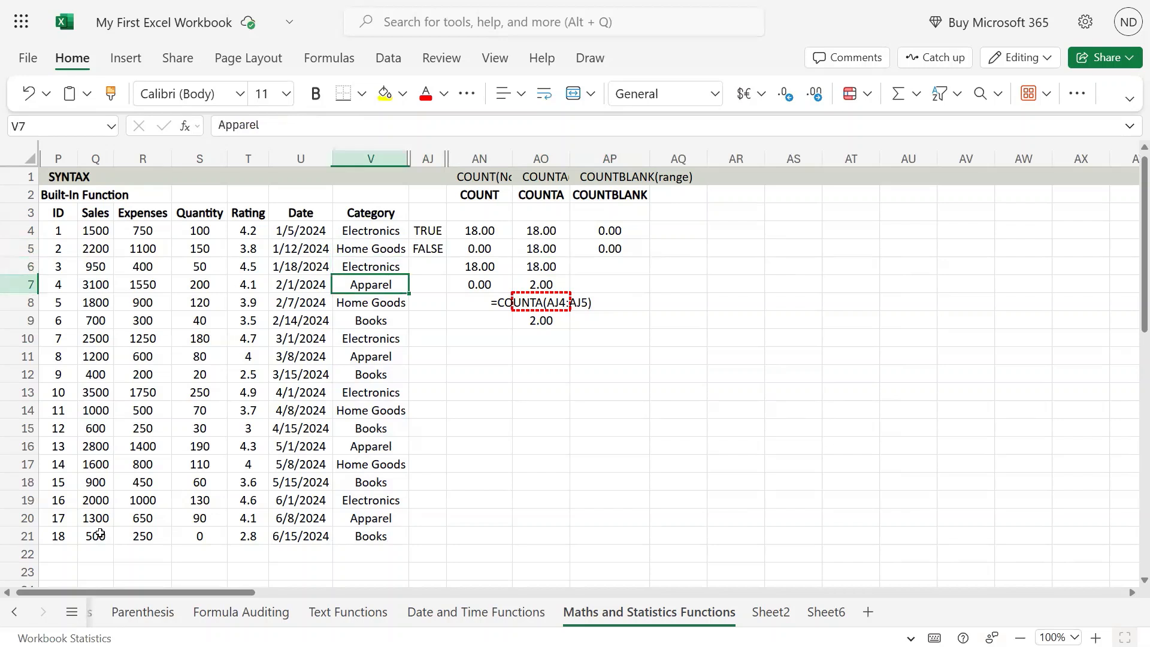
{"action": "key", "text": "Delete"}
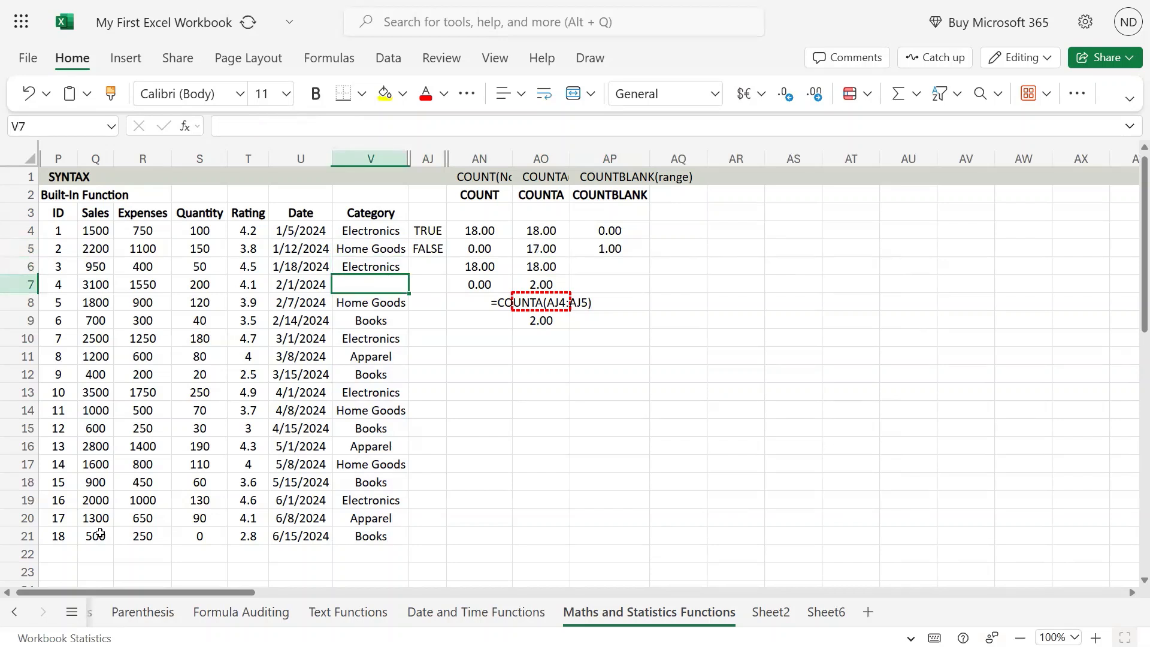
- Examine the COUNTA and COUNTBLANK results in row 5 beside the data
{"action": "key", "text": "Right"}
{"action": "key", "text": "Right"}
{"action": "key", "text": "Right"}
{"action": "key", "text": "Up"}
{"action": "key", "text": "Up"}
{"action": "key", "text": "Right"}
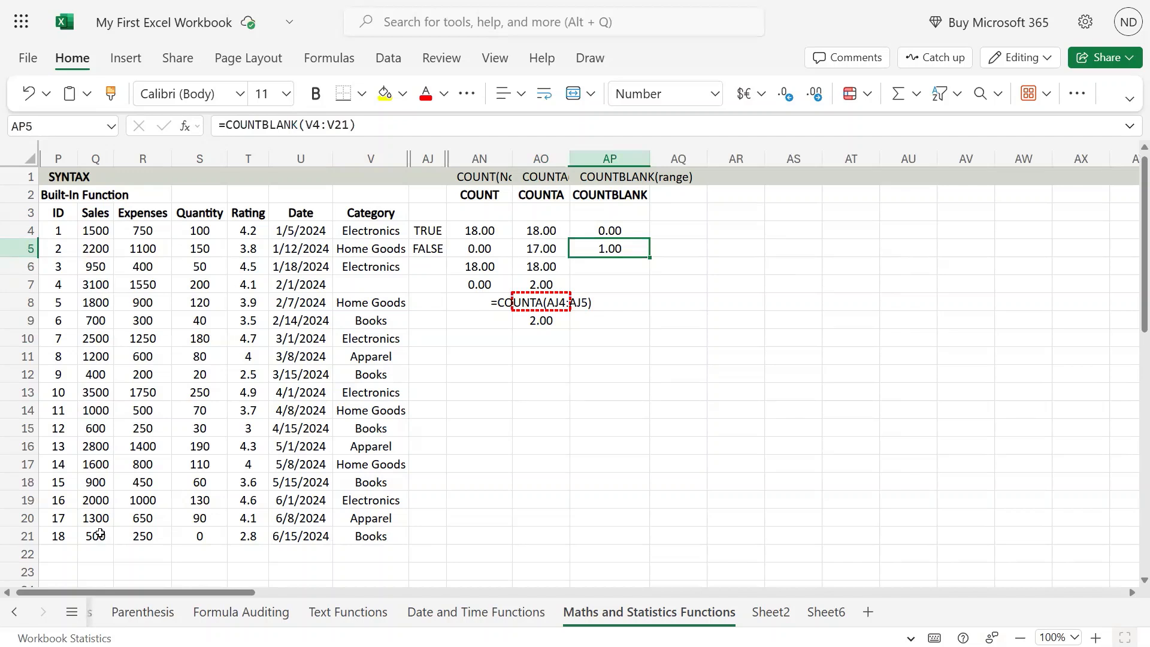
{"action": "key", "text": "Left"}
- Clear the Category entries in V12 and V13
{"action": "key", "text": "Left"}
{"action": "key", "text": "Left"}
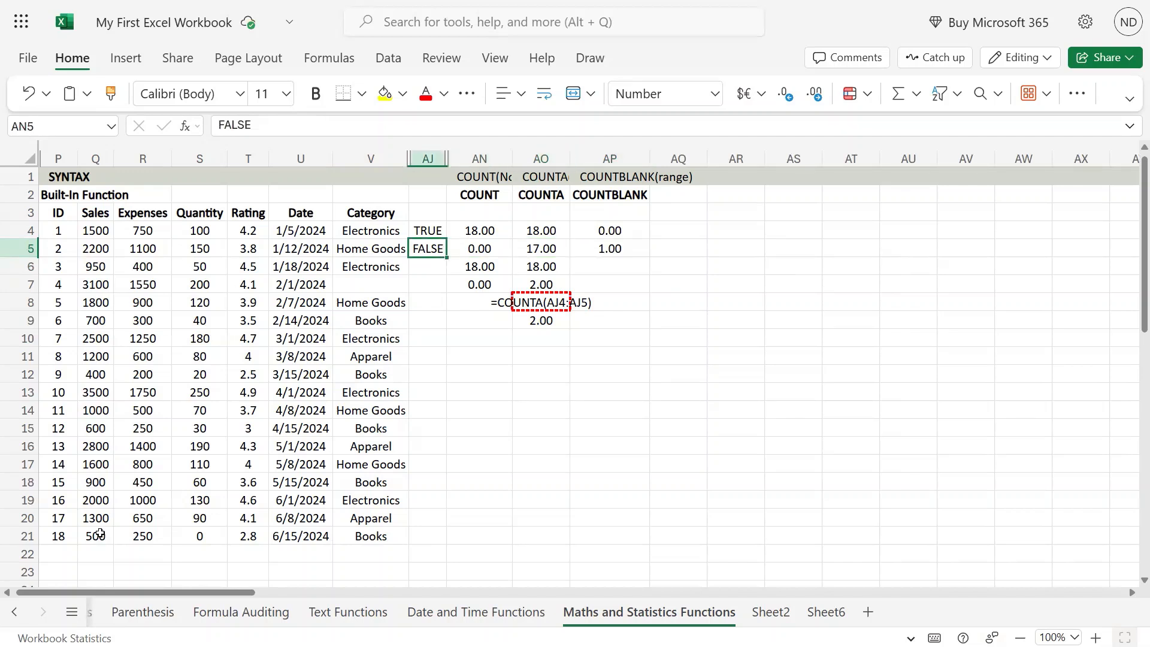
{"action": "key", "text": "Left"}
{"action": "key", "text": "Down"}
{"action": "key", "text": "Down"}
{"action": "key", "text": "Down"}
{"action": "key", "text": "Down"}
{"action": "key", "text": "Down"}
{"action": "key", "text": "Down"}
{"action": "key", "text": "Down"}
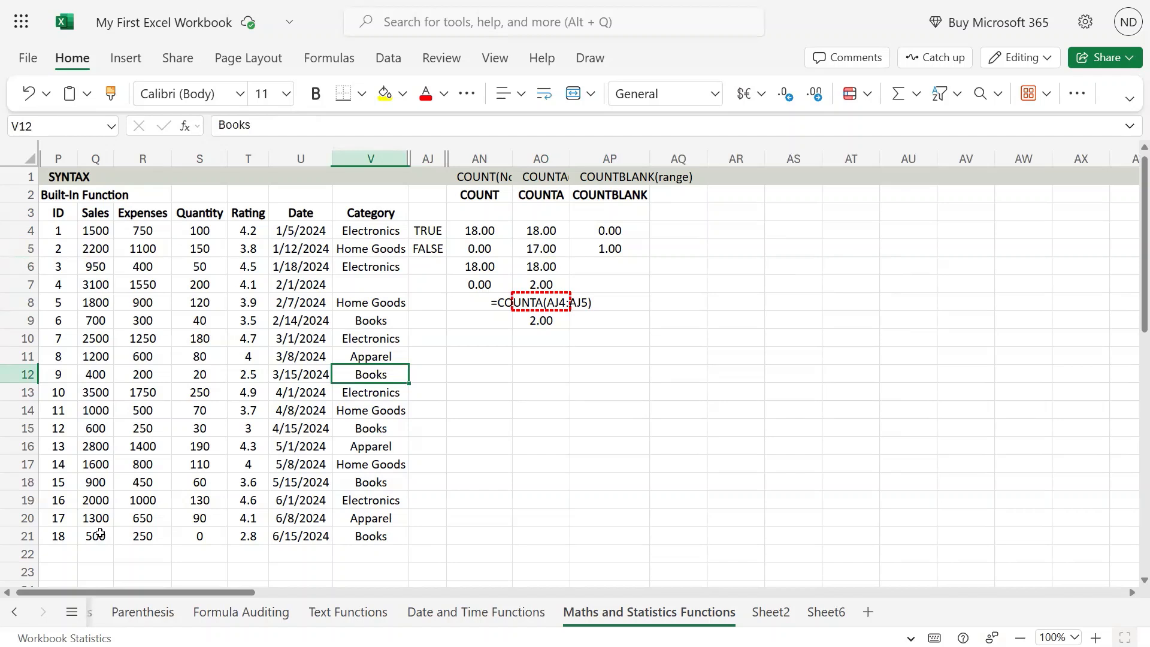
{"action": "key", "text": "Delete"}
{"action": "key", "text": "Down"}
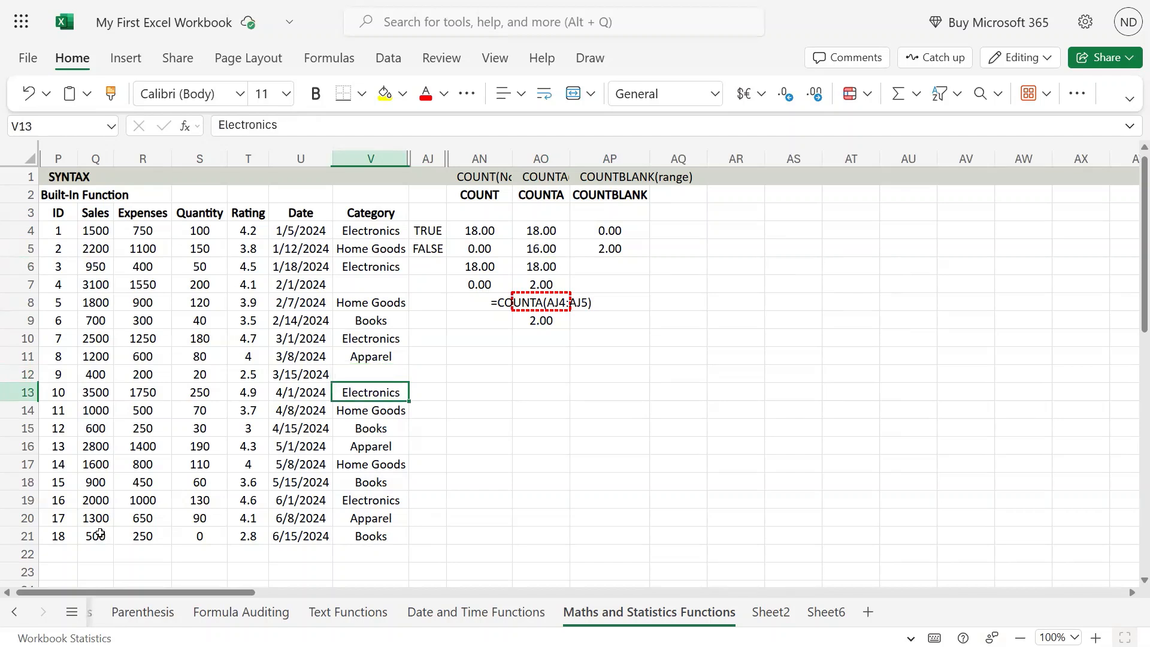
{"action": "key", "text": "Delete"}
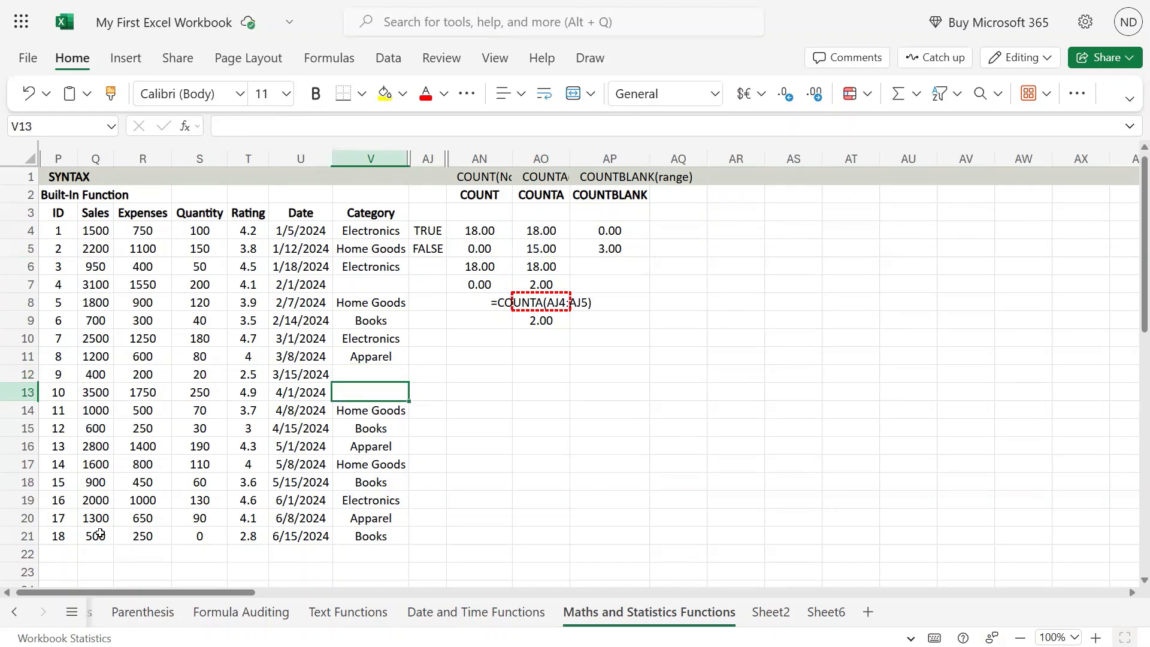
{"action": "key", "text": "Up"}
{"action": "key", "text": "Right"}
{"action": "key", "text": "Right"}
{"action": "key", "text": "Left"}
{"action": "key", "text": "Left"}
{"action": "key", "text": "Down"}
{"action": "key", "text": "Up"}
{"action": "key", "text": "Up"}
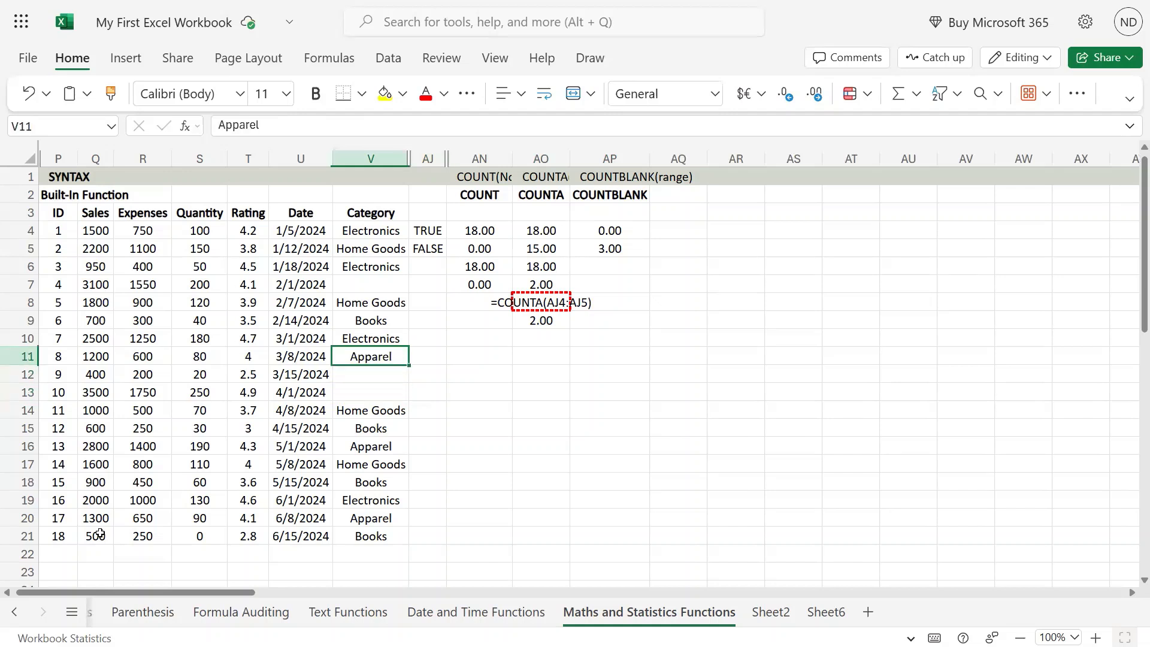
- Examine the Category entries and the COUNTBLANK formula in AP5
{"action": "key", "text": "Up"}
{"action": "key", "text": "Up"}
{"action": "key", "text": "Up"}
{"action": "key", "text": "Up"}
{"action": "key", "text": "Down"}
{"action": "key", "text": "Down"}
{"action": "key", "text": "Down"}
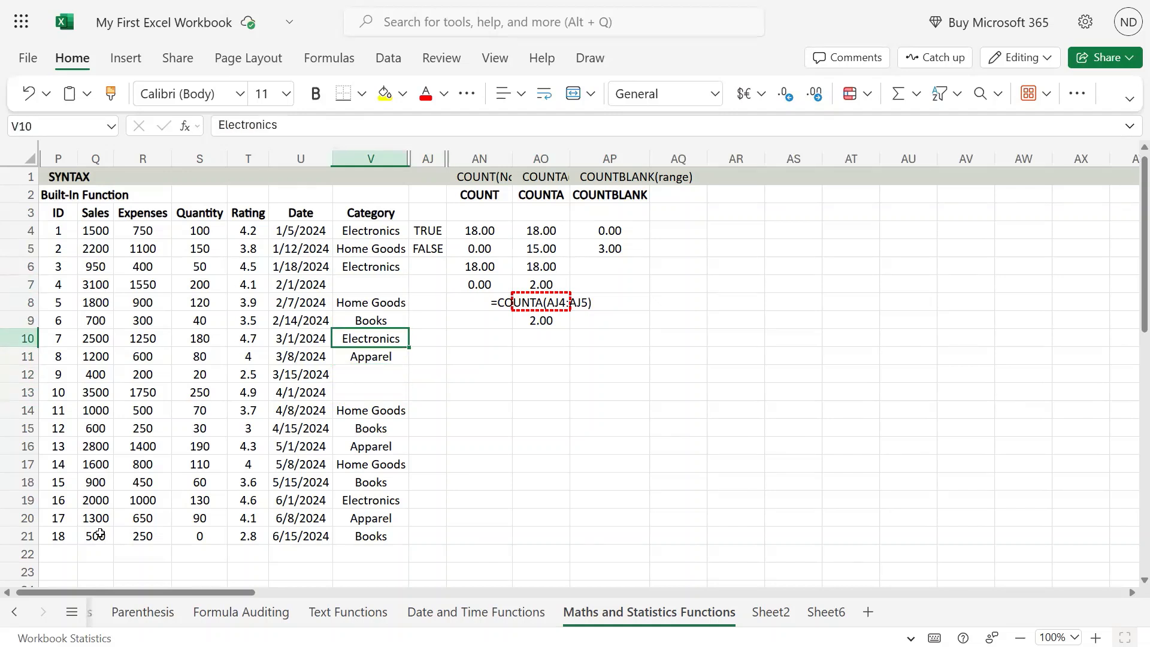
{"action": "key", "text": "Down"}
{"action": "key", "text": "Down"}
{"action": "key", "text": "Down"}
{"action": "key", "text": "Up"}
{"action": "key", "text": "Right"}
{"action": "key", "text": "Right"}
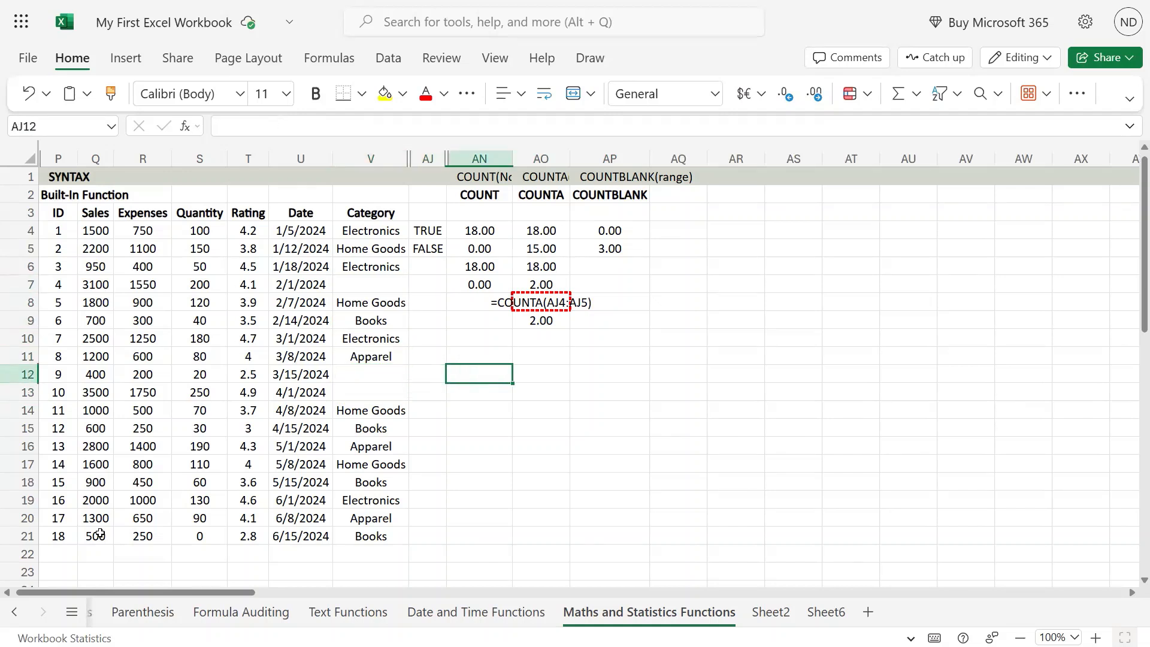
{"action": "key", "text": "Right"}
{"action": "key", "text": "Right"}
{"action": "key", "text": "Up"}
{"action": "key", "text": "Up"}
{"action": "key", "text": "Up"}
{"action": "key", "text": "Up"}
{"action": "key", "text": "Up"}
{"action": "key", "text": "Up"}
{"action": "key", "text": "Up"}
{"action": "key", "text": "F2"}
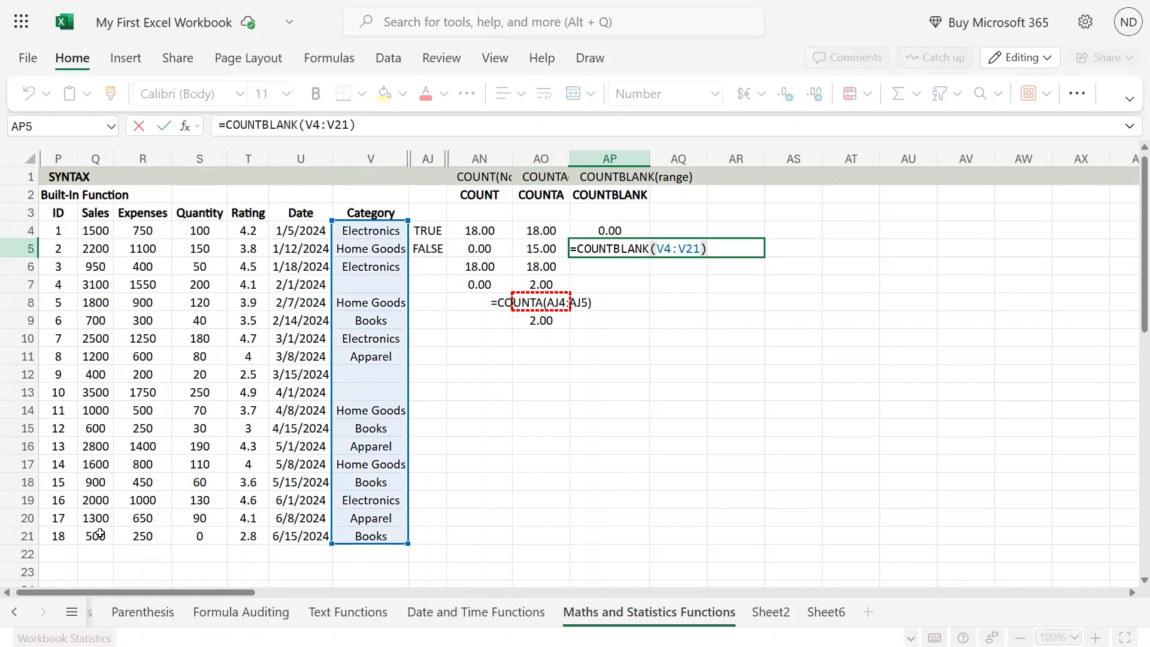
{"action": "key", "text": "ctrl+Return"}
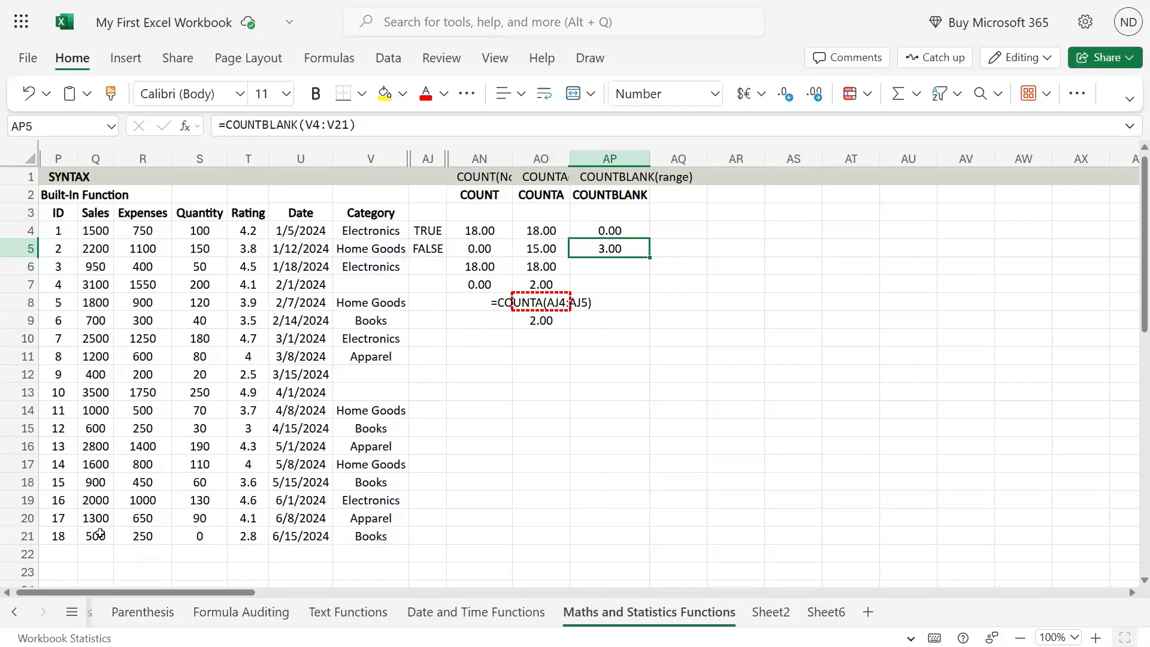
- Restore the cleared Category entries in V7, V12 and V13
{"action": "key", "text": "Left"}
{"action": "key", "text": "Left"}
{"action": "key", "text": "Left"}
{"action": "key", "text": "Left"}
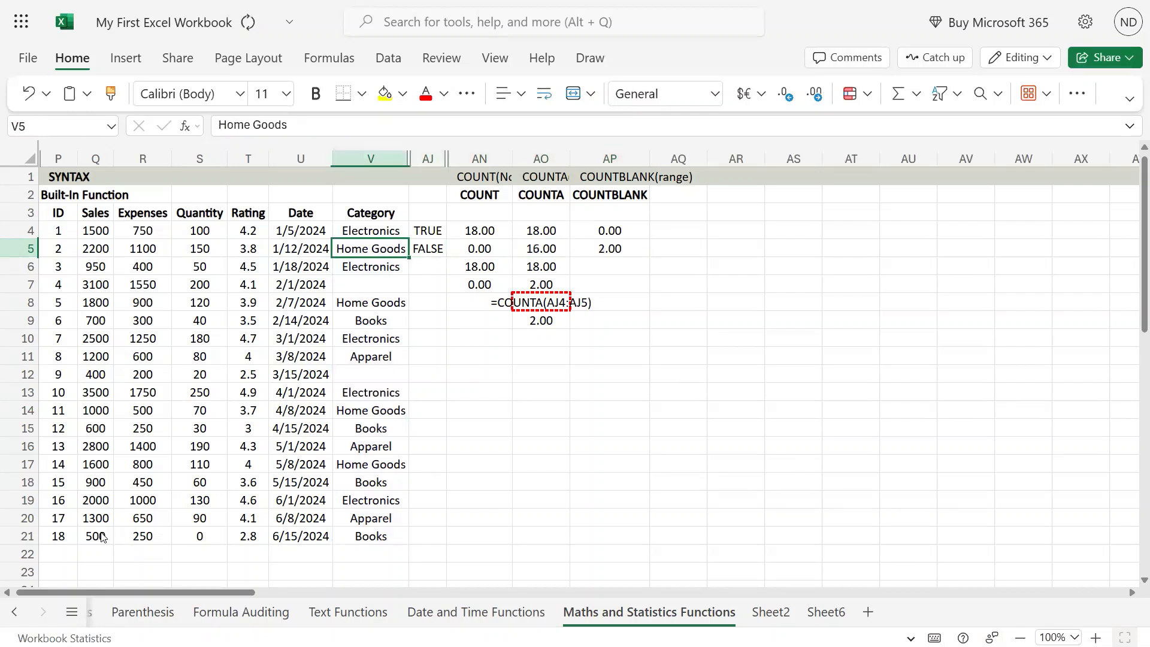
{"action": "key", "text": "Down"}
{"action": "key", "text": "Down"}
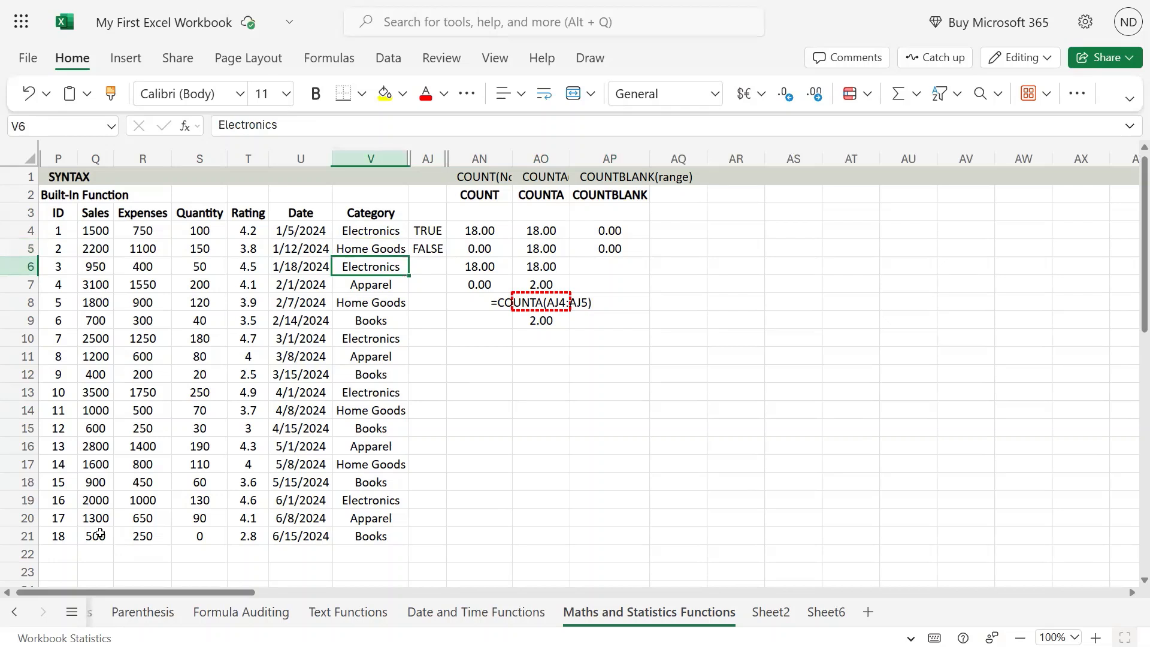
- Copy the COUNTA formula text from AO9
{"action": "key", "text": "Right"}
{"action": "key", "text": "Right"}
{"action": "key", "text": "Right"}
{"action": "key", "text": "Down"}
{"action": "key", "text": "Down"}
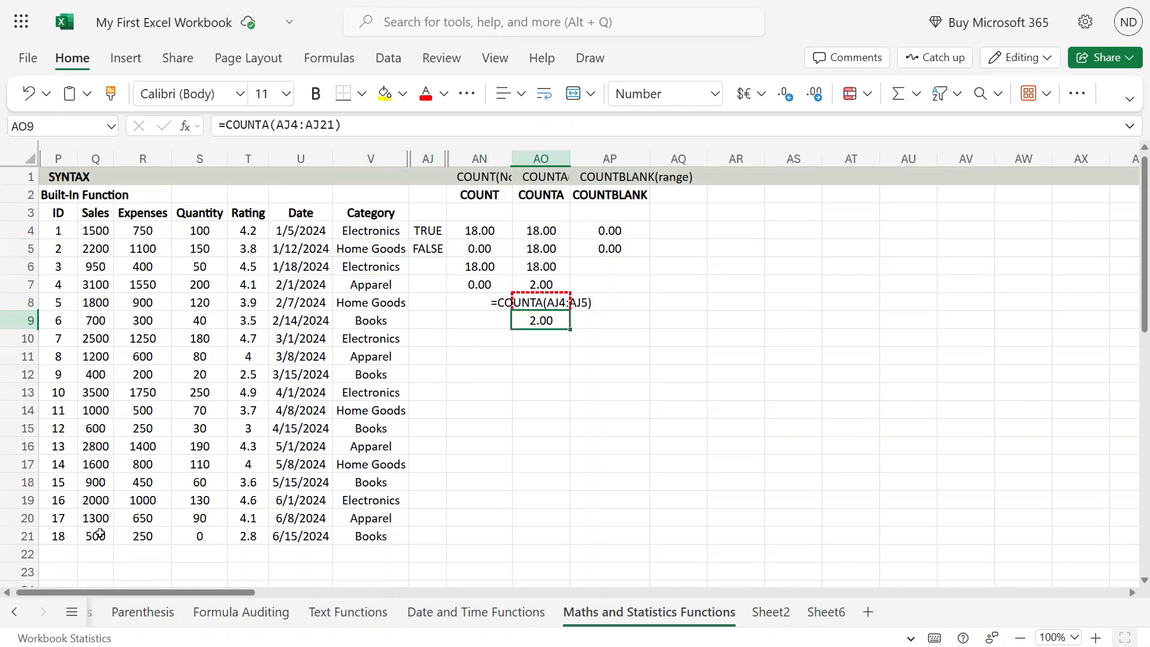
{"action": "key", "text": "F2"}
{"action": "key", "text": "ctrl+c"}
{"action": "key", "text": "Return"}
- Enter =COUNTBLANK(AJ4:AJ21) in AP9 by pasting the copied formula and changing COUNTA to COUNTBLANK
{"action": "key", "text": "Up"}
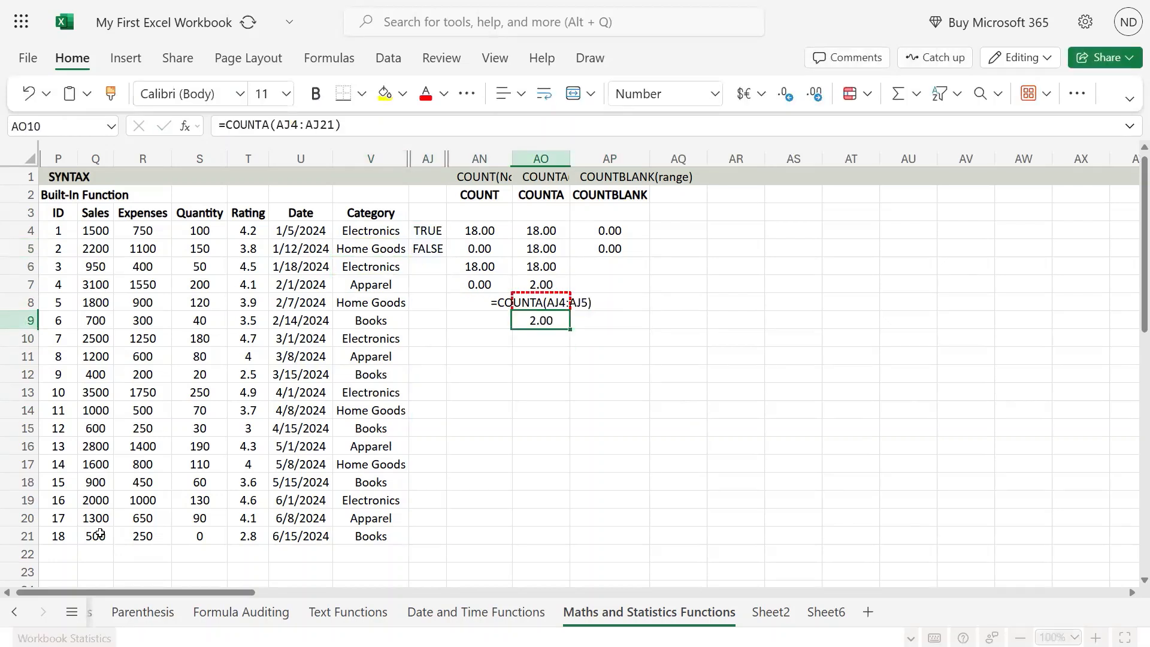
{"action": "key", "text": "Right"}
{"action": "key", "text": "F2"}
{"action": "key", "text": "ctrl+v"}
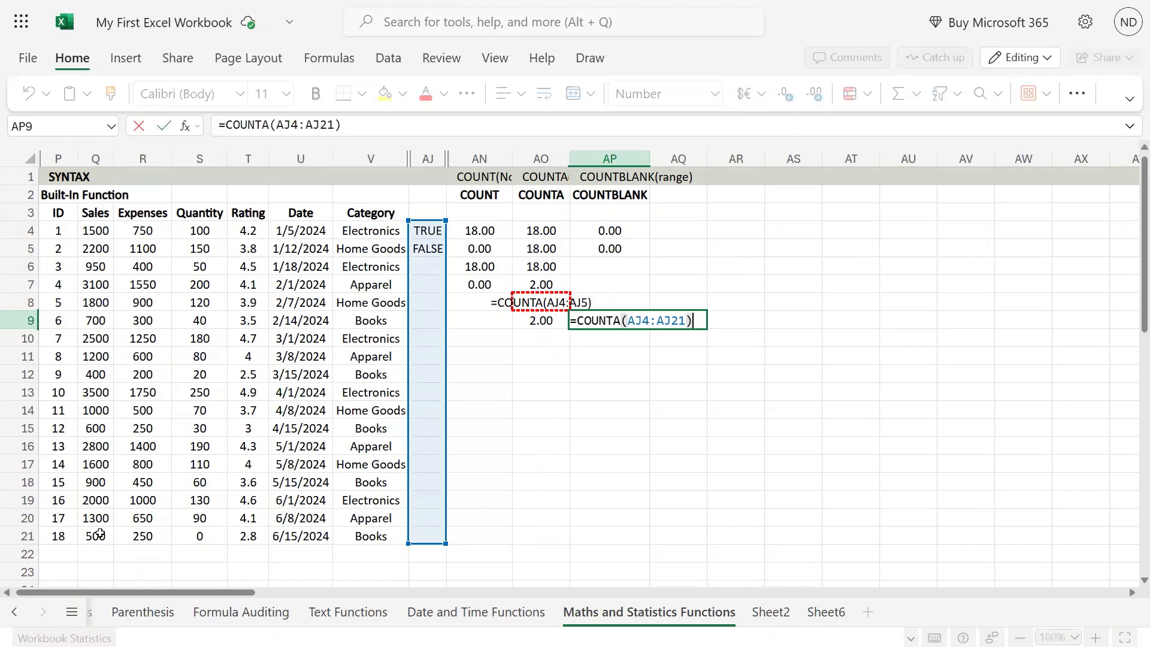
{"action": "key", "text": "Left"}
{"action": "key", "text": "Left"}
{"action": "key", "text": "Left"}
{"action": "key", "text": "Left"}
{"action": "key", "text": "Left"}
{"action": "key", "text": "Left"}
{"action": "key", "text": "Left"}
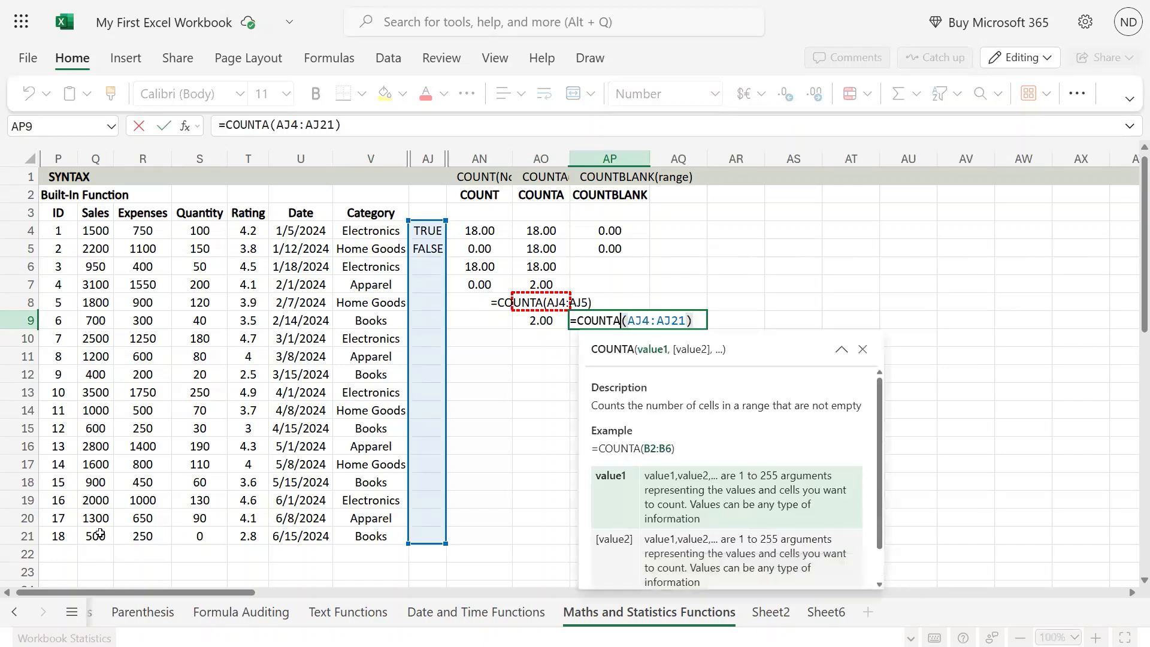
{"action": "key", "text": "BackSpace"}
{"action": "type", "text": "blank"}
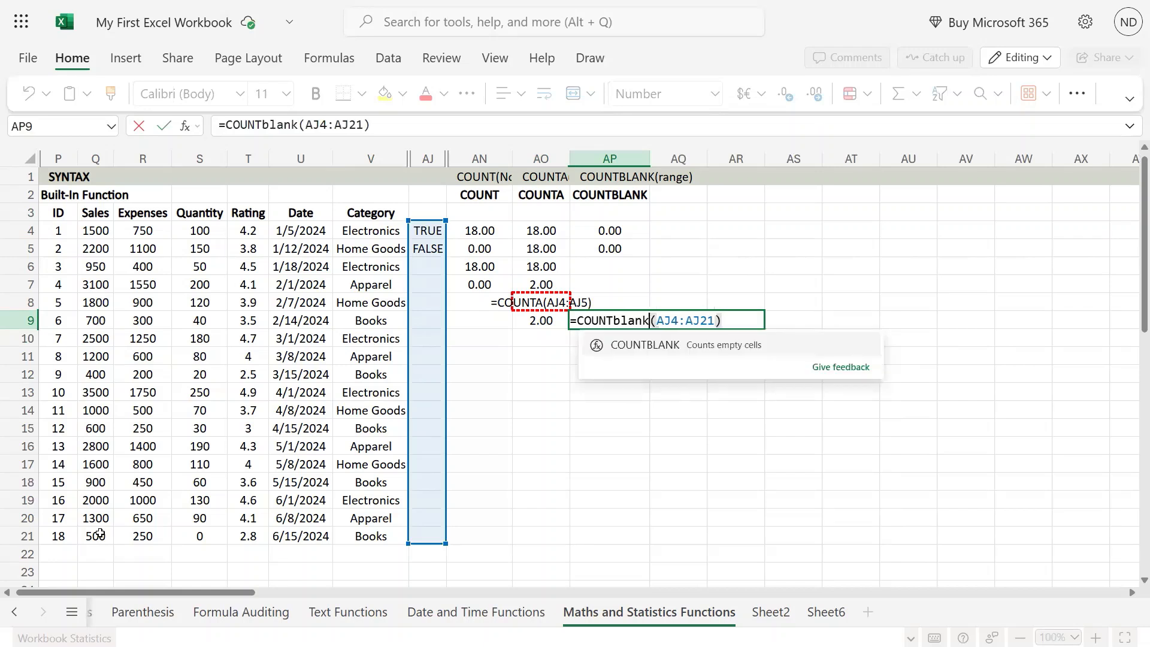
{"action": "key", "text": "Tab"}
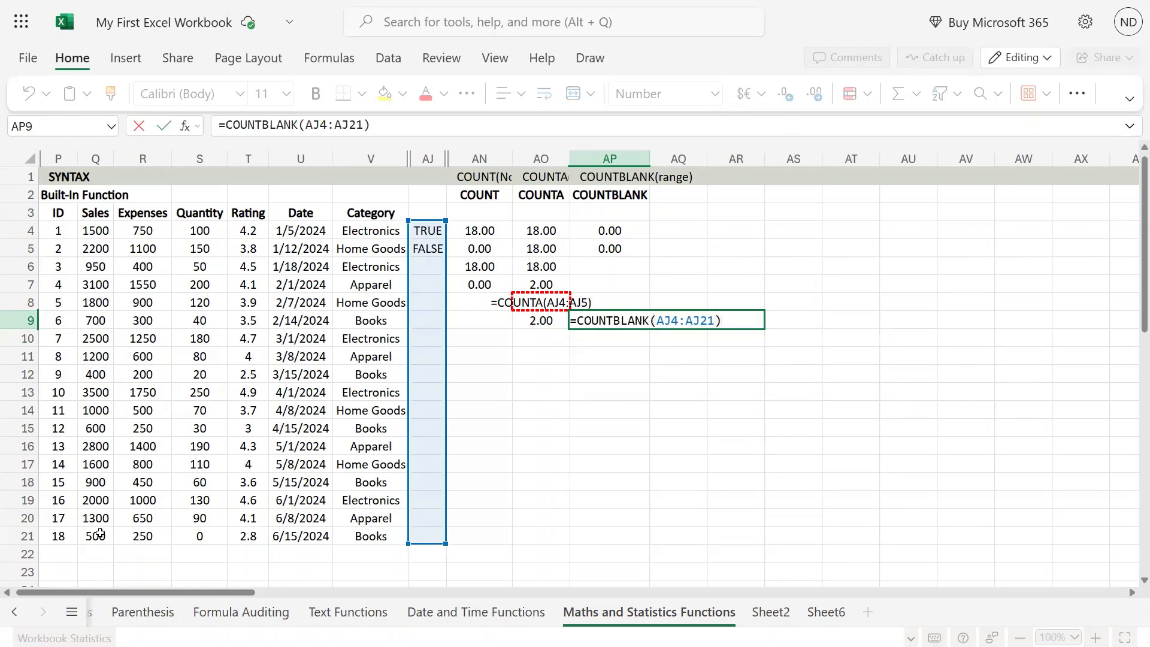
{"action": "key", "text": "Return"}
- Select the range AJ6:AJ21 to examine the empty cells beside the data
{"action": "key", "text": "Up"}
{"action": "key", "text": "Left"}
{"action": "key", "text": "Left"}
{"action": "key", "text": "Left"}
{"action": "key", "text": "Up"}
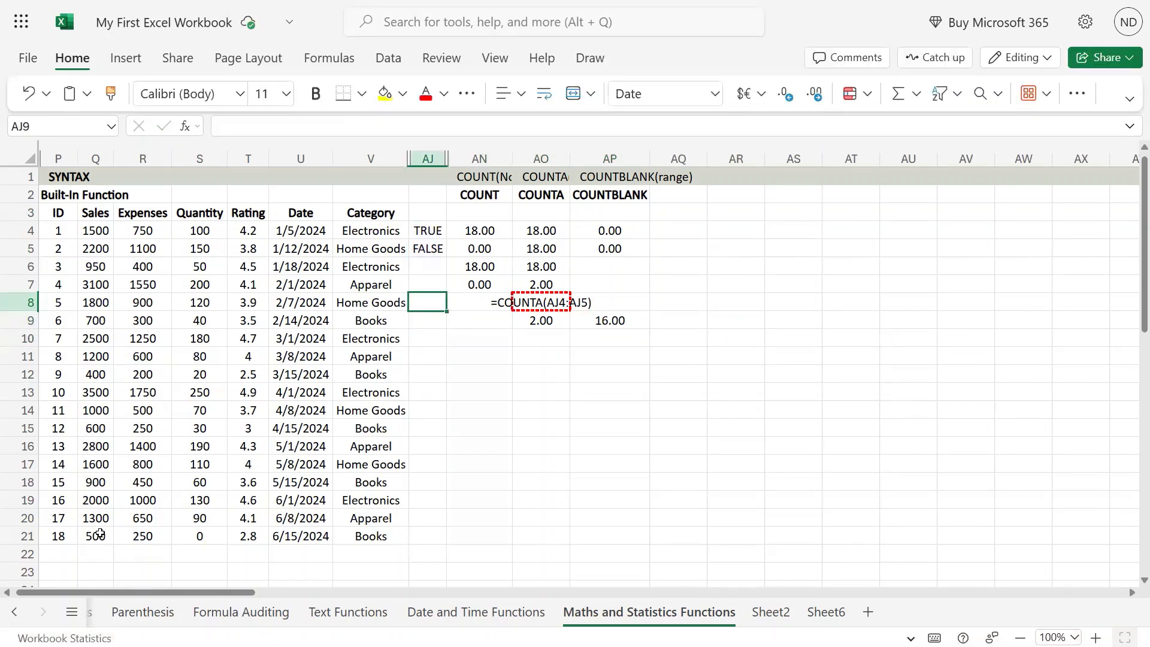
{"action": "key", "text": "Up"}
{"action": "key", "text": "Up"}
{"action": "key", "text": "shift+Down"}
{"action": "key", "text": "shift+Down"}
{"action": "key", "text": "shift+Down"}
{"action": "key", "text": "shift+Down"}
{"action": "key", "text": "shift+Down"}
{"action": "key", "text": "shift+Down"}
{"action": "key", "text": "shift+Down"}
{"action": "key", "text": "shift+Down"}
{"action": "key", "text": "shift+Down"}
{"action": "key", "text": "shift+Down"}
{"action": "key", "text": "shift+Down"}
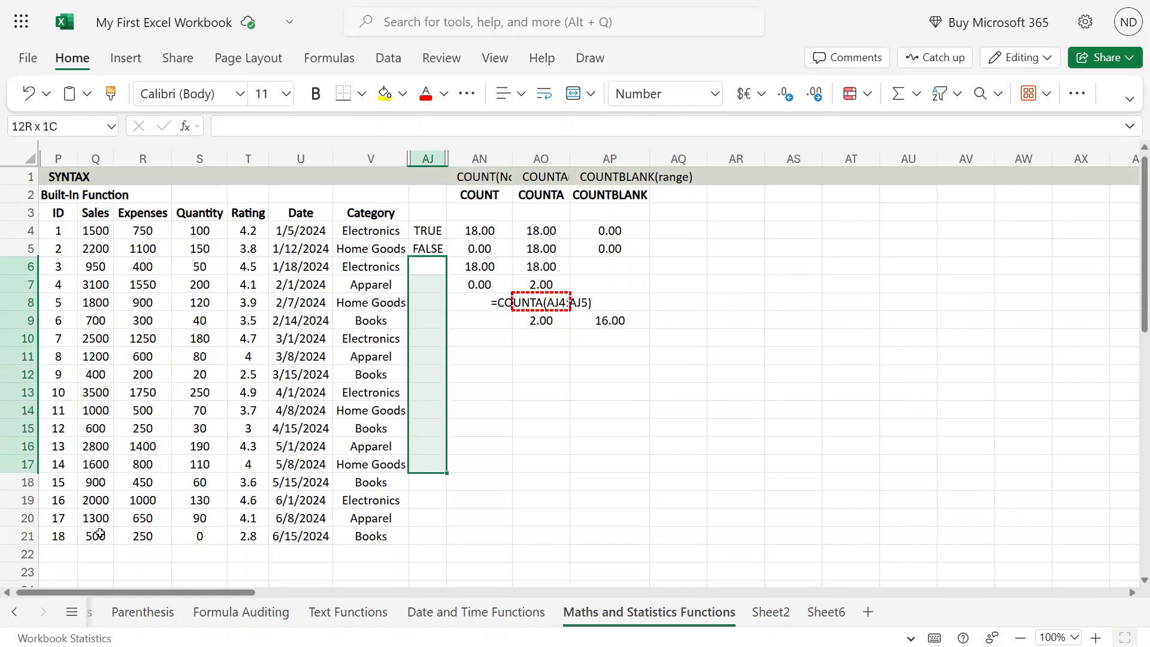
{"action": "key", "text": "shift+Down"}
{"action": "key", "text": "shift+Down"}
{"action": "key", "text": "shift+Down"}
{"action": "key", "text": "shift+Down"}
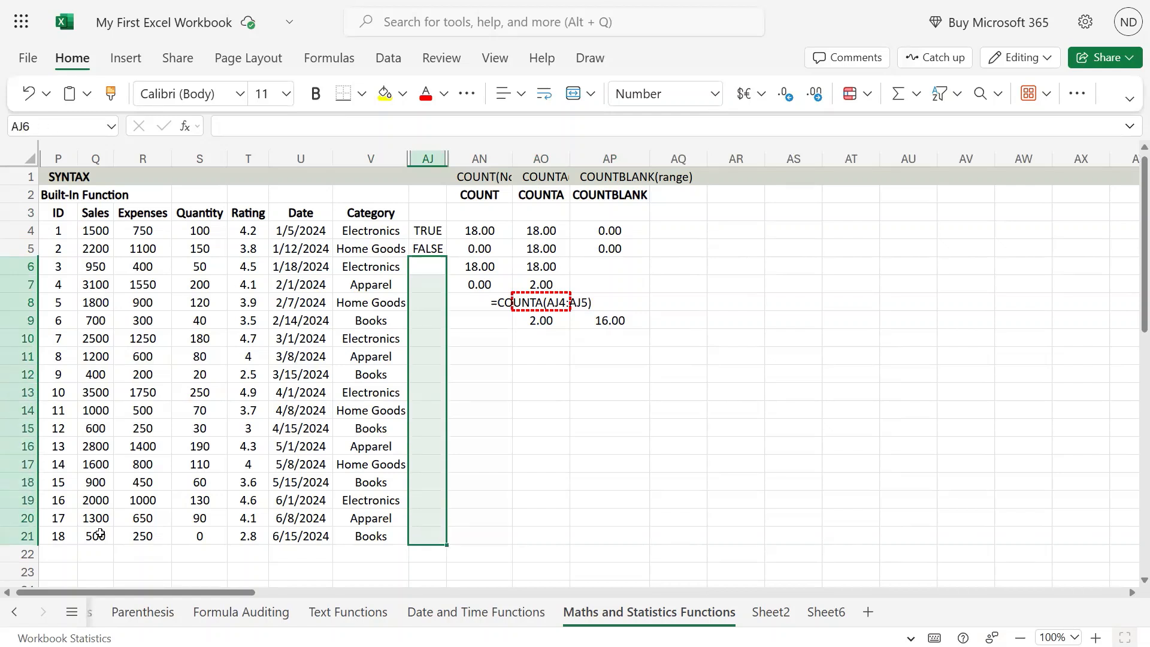
{"action": "key", "text": "Right"}
{"action": "key", "text": "Right"}
{"action": "key", "text": "Right"}
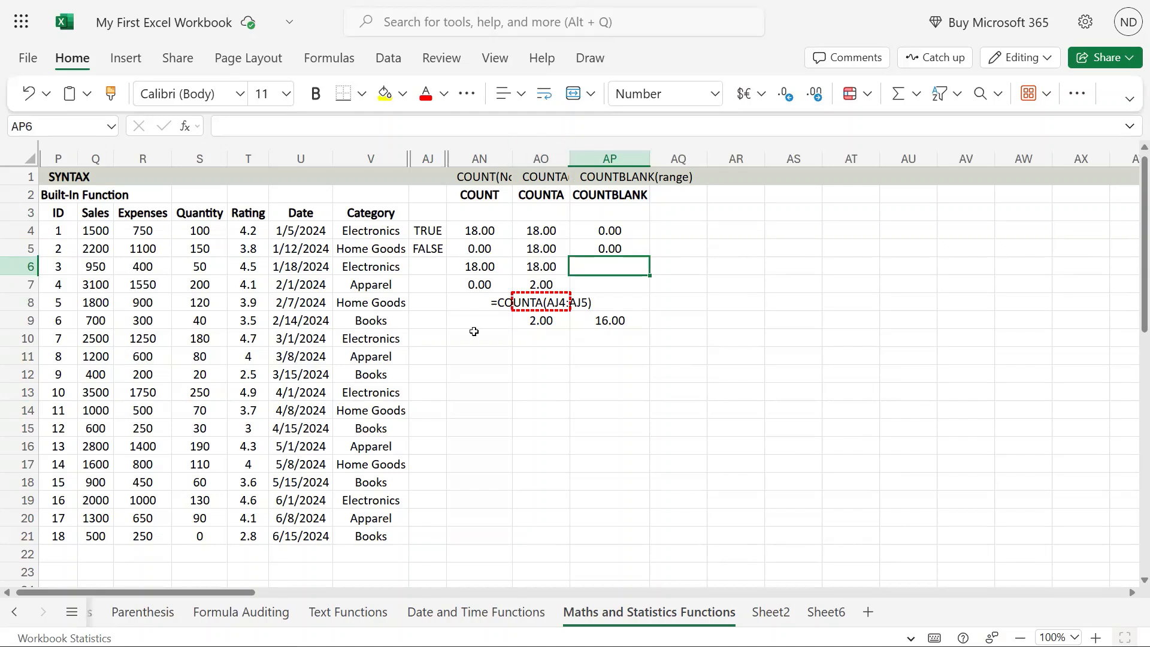
- Inspect the COUNTA formulas in AO6 and AO7
{"action": "left_click", "coordinate": [207, 535]}
{"action": "double_click", "coordinate": [542, 264]}
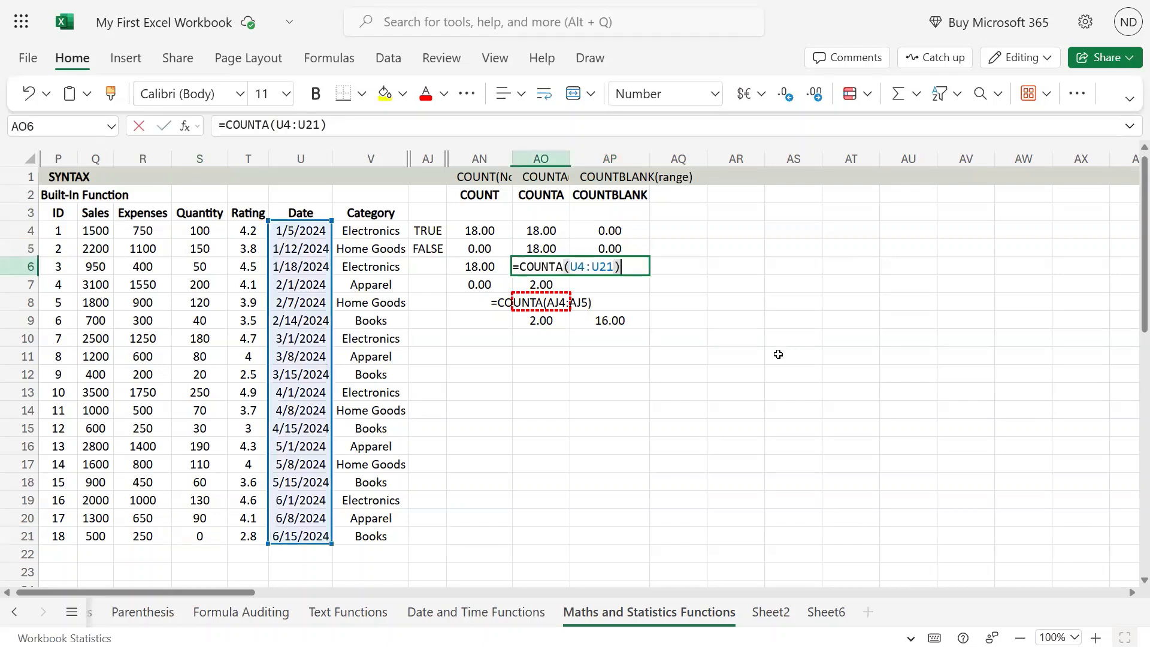
{"action": "key", "text": "Escape"}
{"action": "key", "text": "Down"}
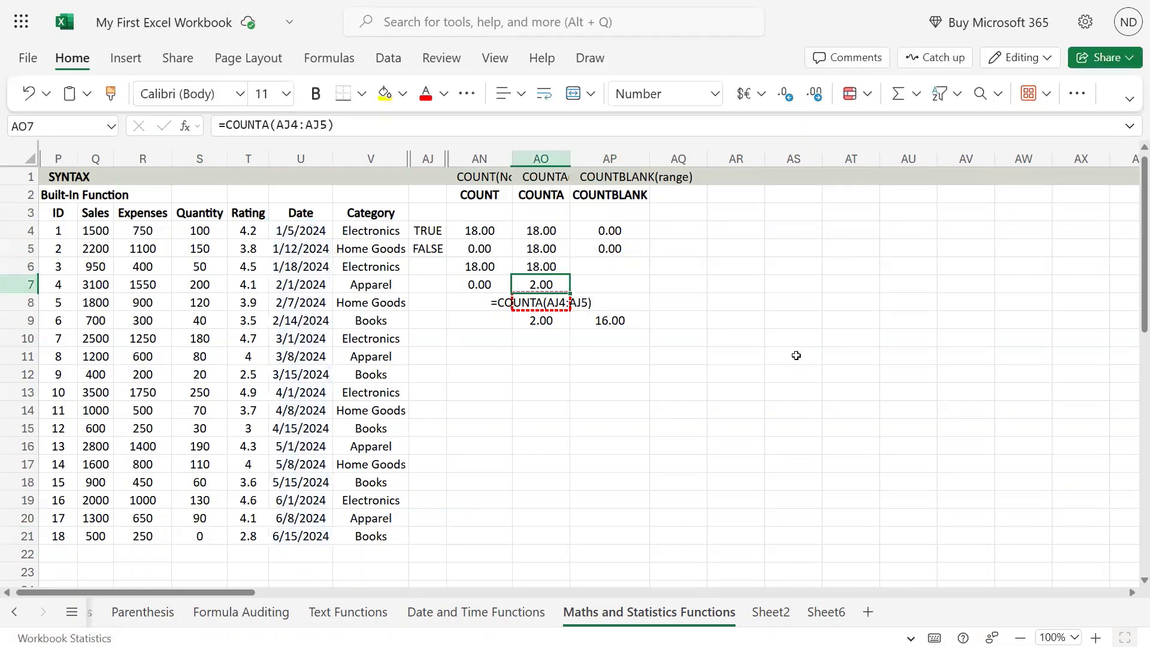
{"action": "key", "text": "F2"}
{"action": "key", "text": "Return"}
{"action": "key", "text": "Up"}
{"action": "key", "text": "Up"}
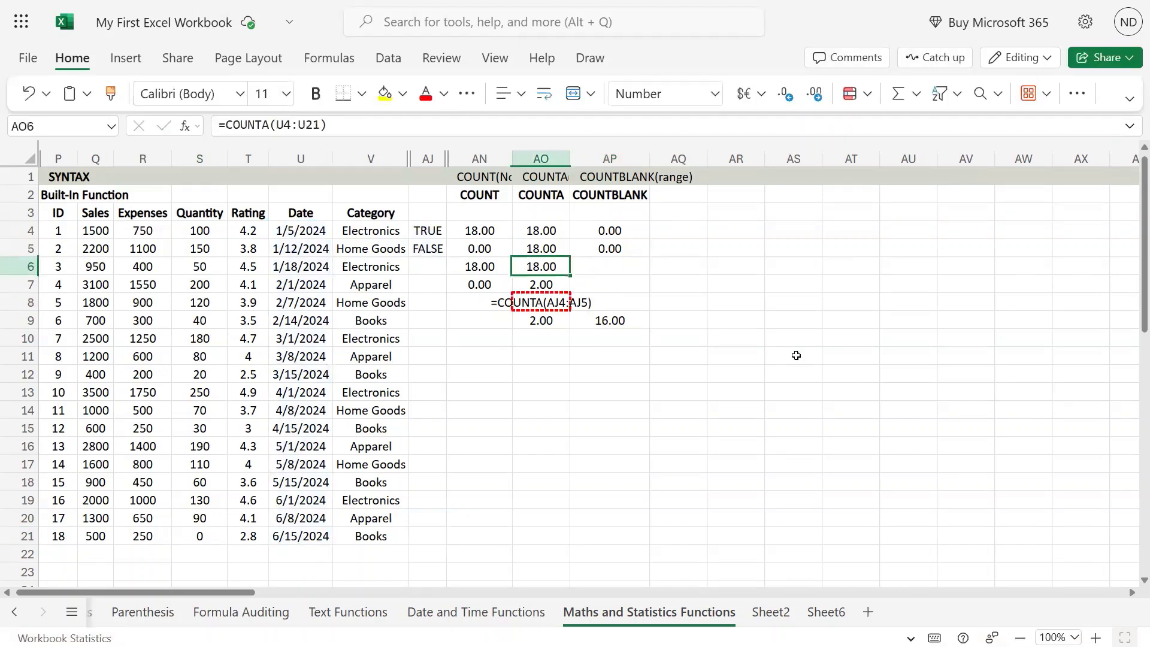
{"action": "key", "text": "F2"}
{"action": "key", "text": "Escape"}
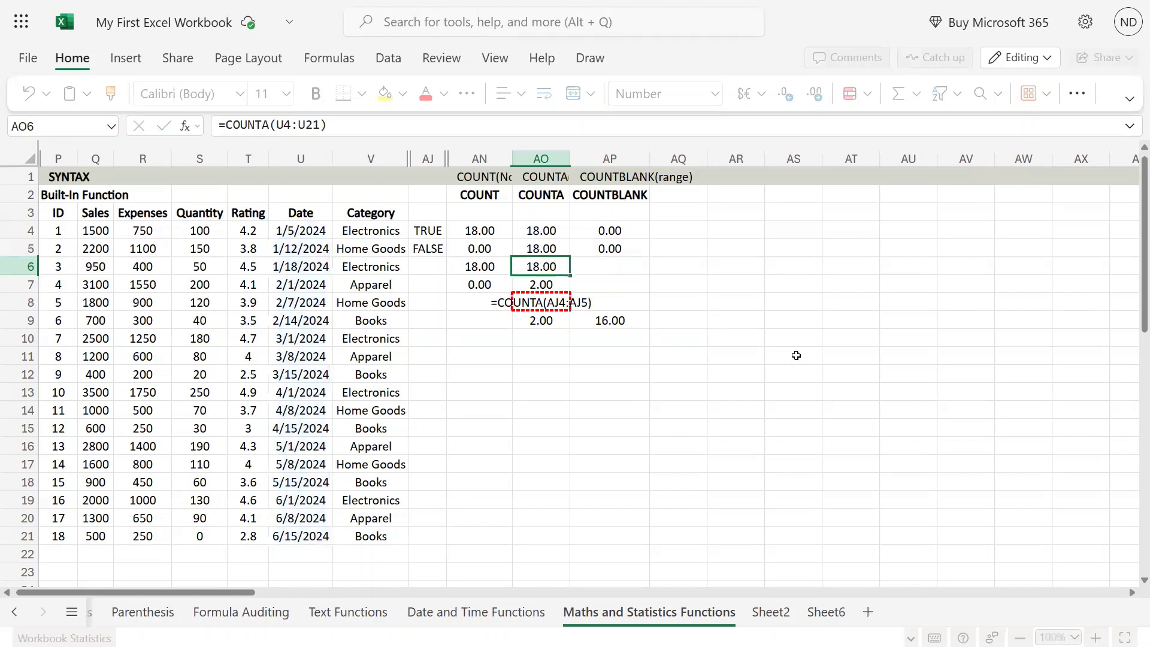
- Enter =COUNTBLANK(S4:S21) in AP6 by reusing the AP5 formula for the Quantity range
{"action": "key", "text": "Up"}
{"action": "key", "text": "Right"}
{"action": "key", "text": "F2"}
{"action": "key", "text": "Return"}
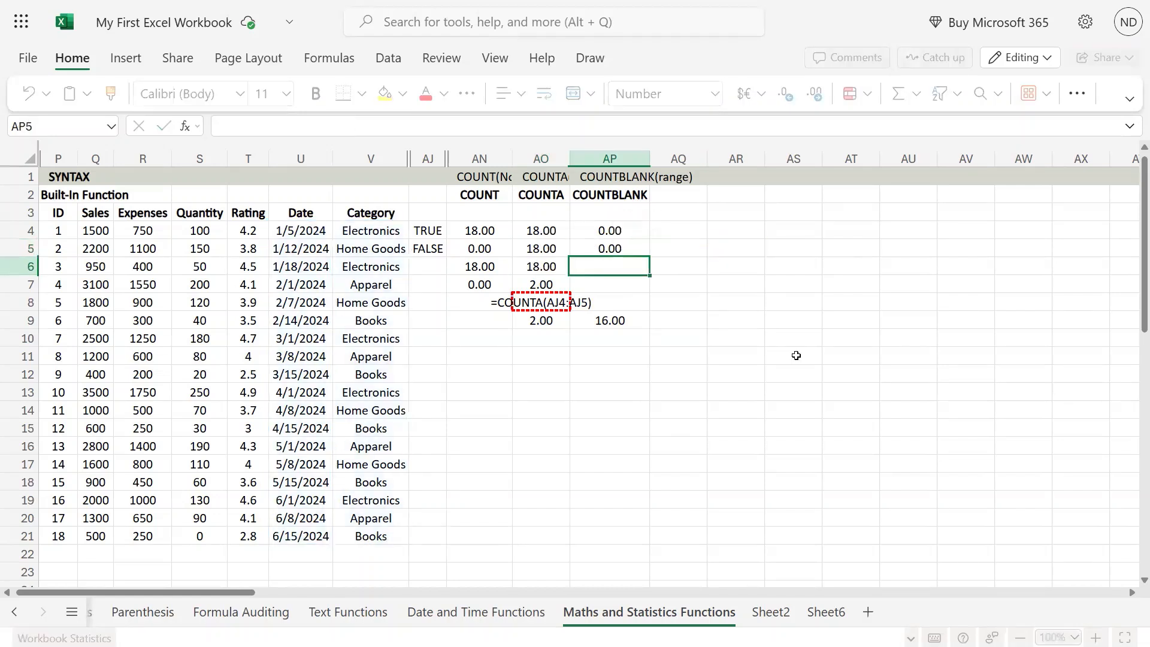
{"action": "key", "text": "ctrl+v"}
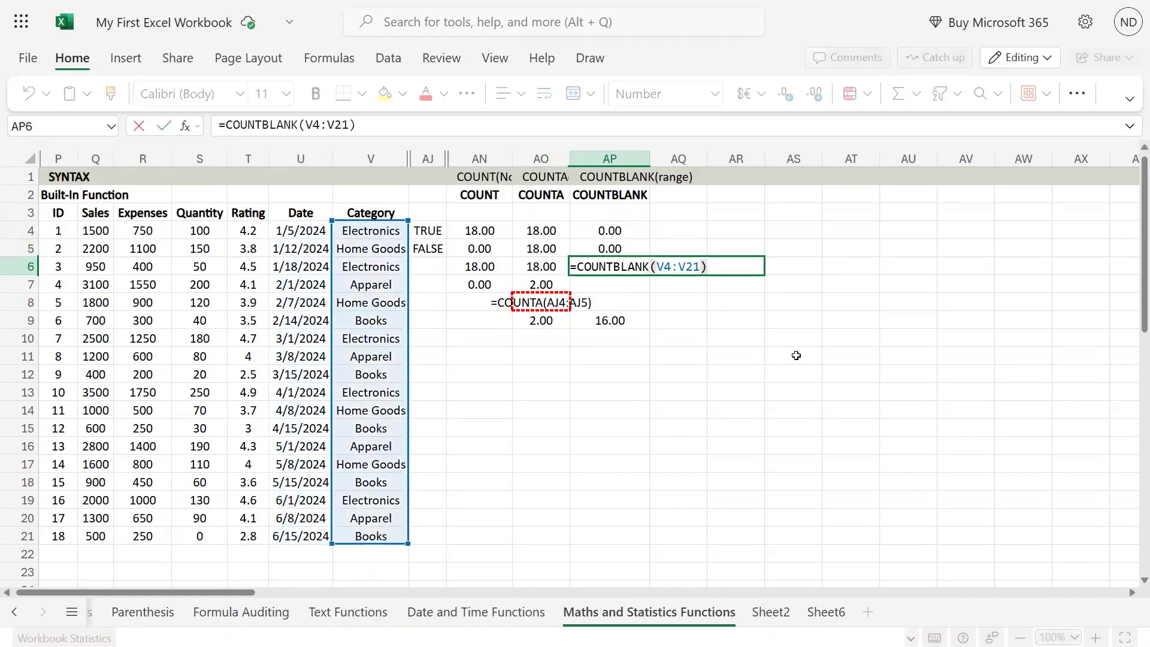
{"action": "left_click", "coordinate": [665, 267]}
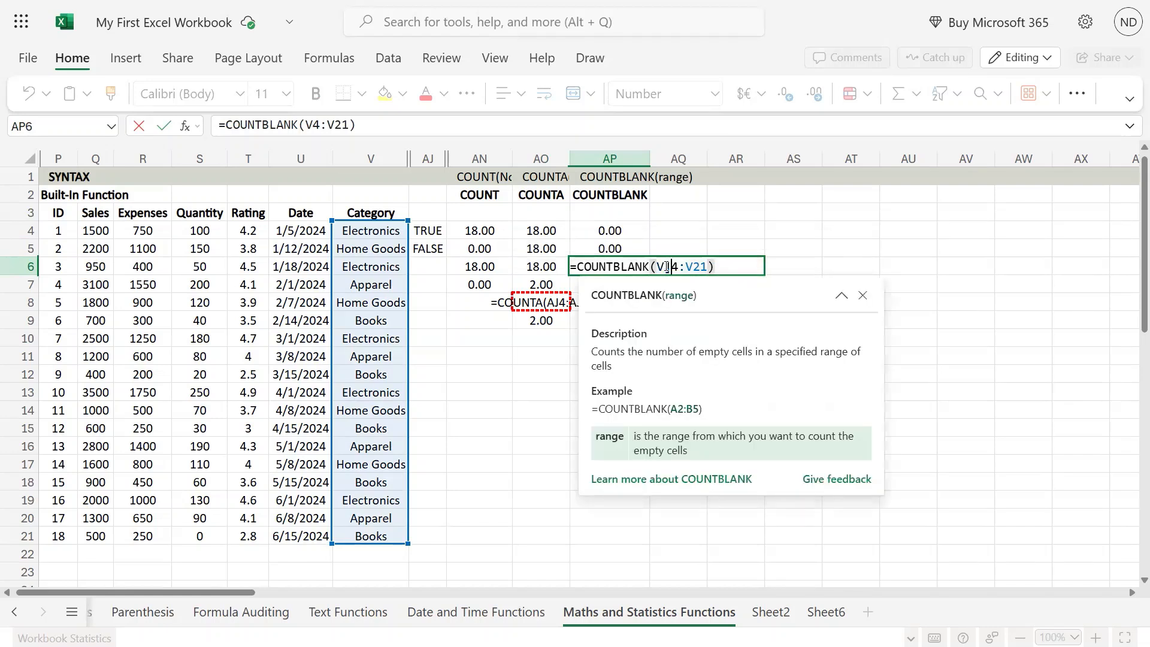
{"action": "type", "text": "]T"}
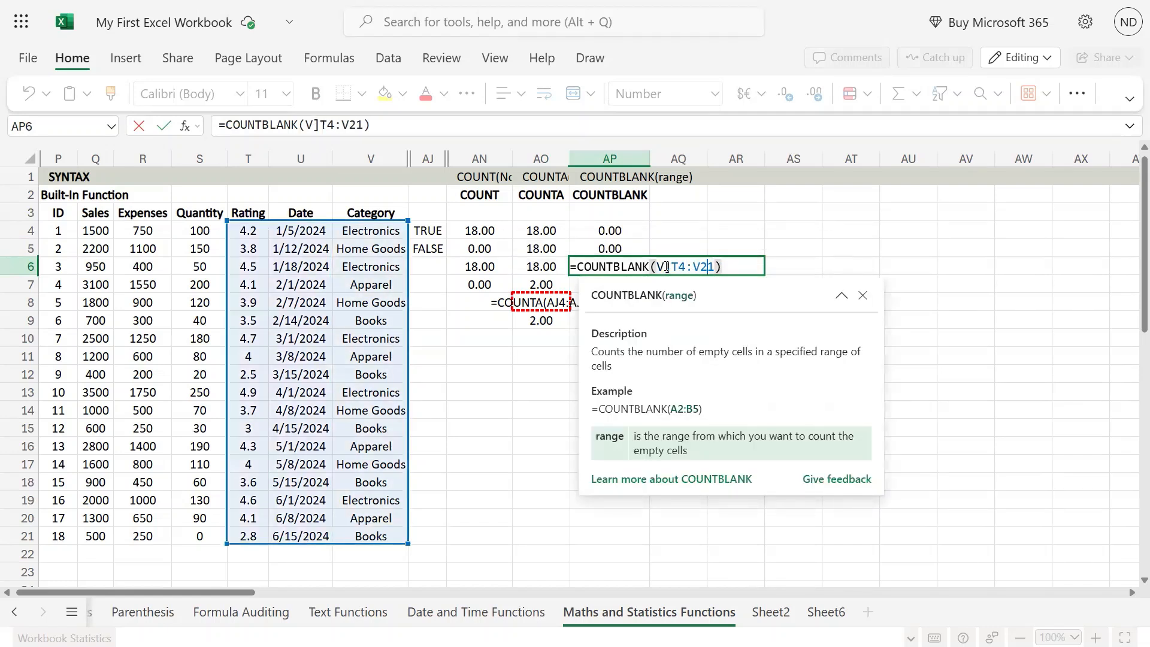
{"action": "key", "text": "BackSpace"}
{"action": "type", "text": "S"}
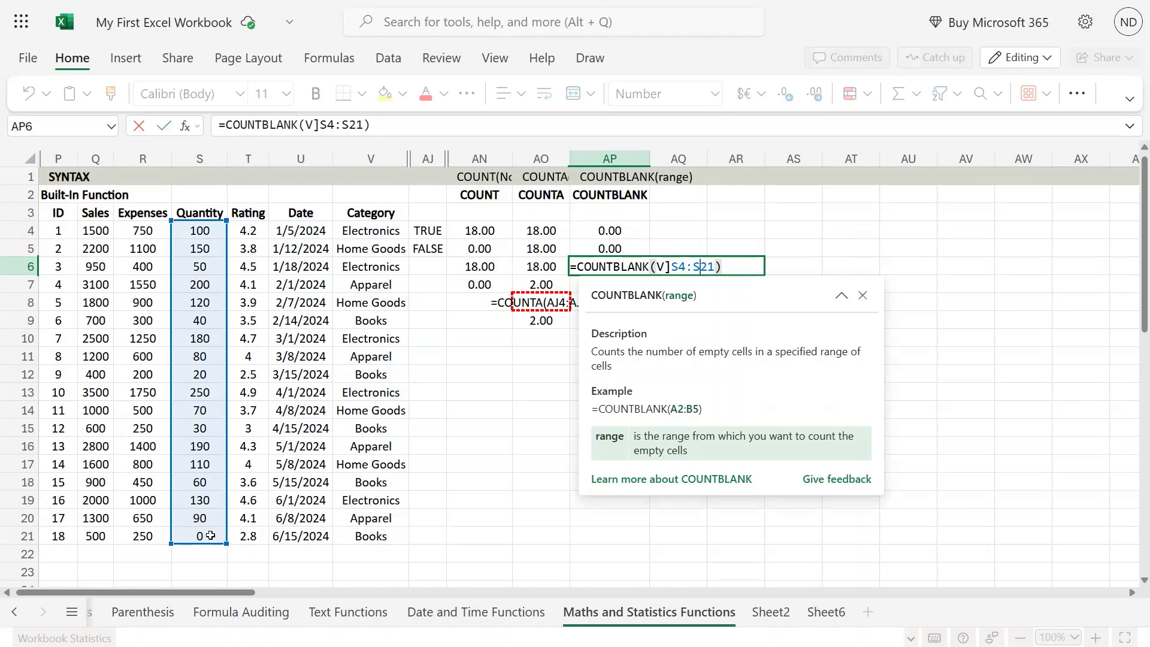
{"action": "left_click", "coordinate": [671, 265]}
{"action": "key", "text": "BackSpace"}
{"action": "key", "text": "BackSpace"}
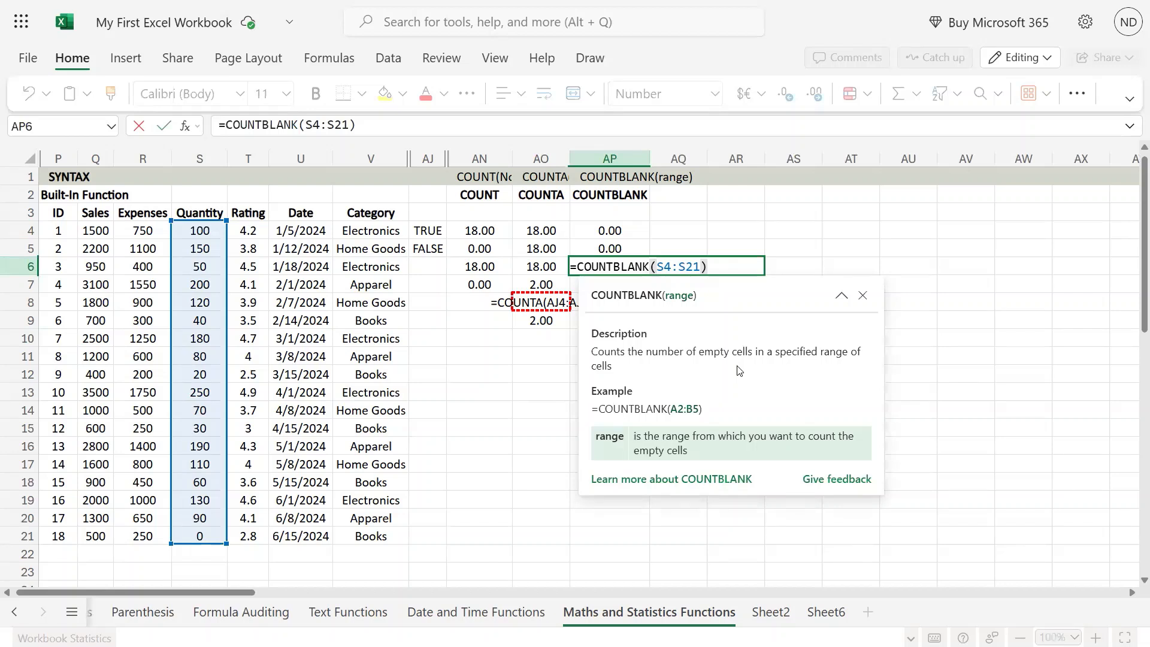
{"action": "key", "text": "Return"}
{"action": "key", "text": "Up"}
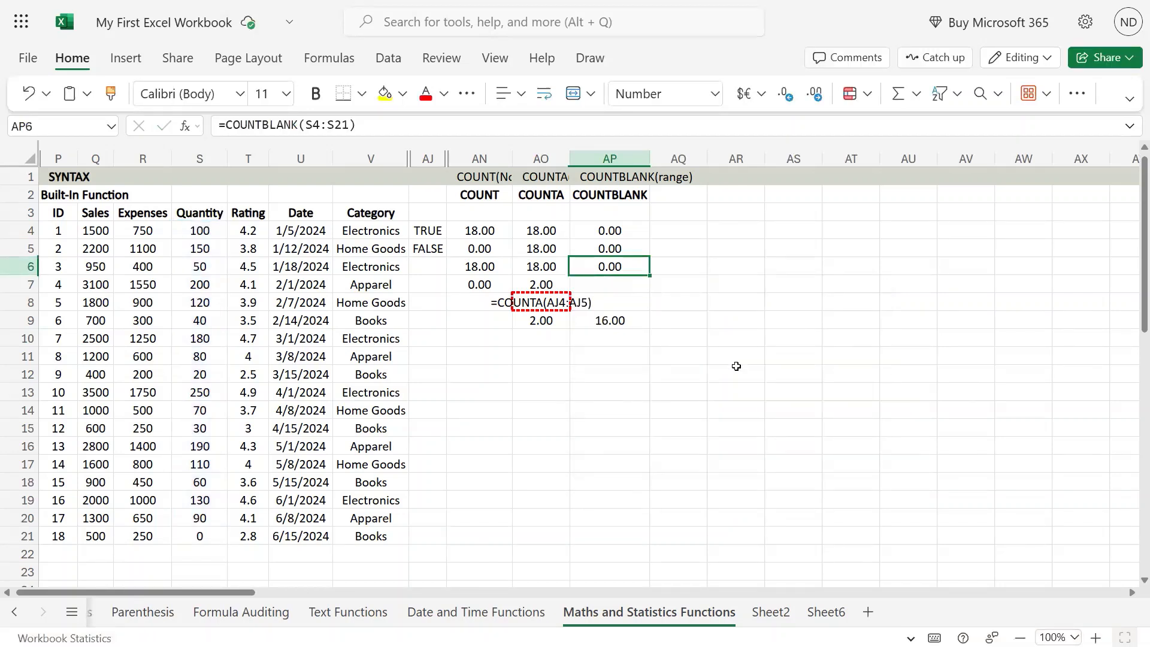
- Clear the zero in Quantity cell S21 to test the blank count
{"action": "left_click", "coordinate": [213, 534]}
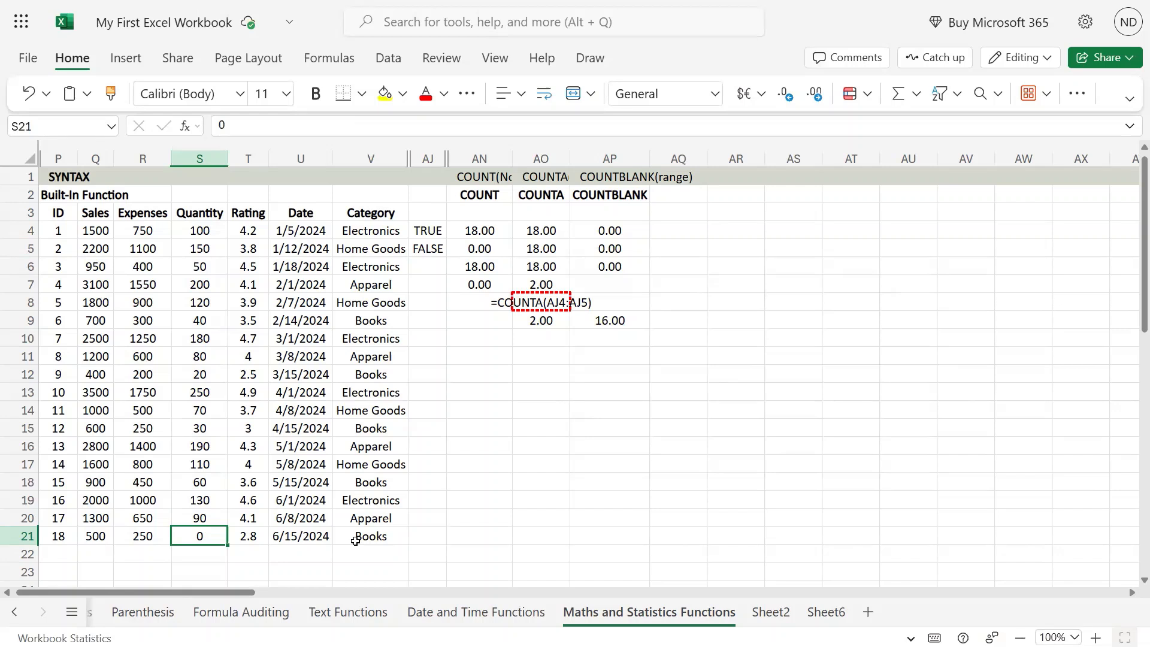
{"action": "key", "text": "Delete"}
{"action": "left_click", "coordinate": [605, 269]}
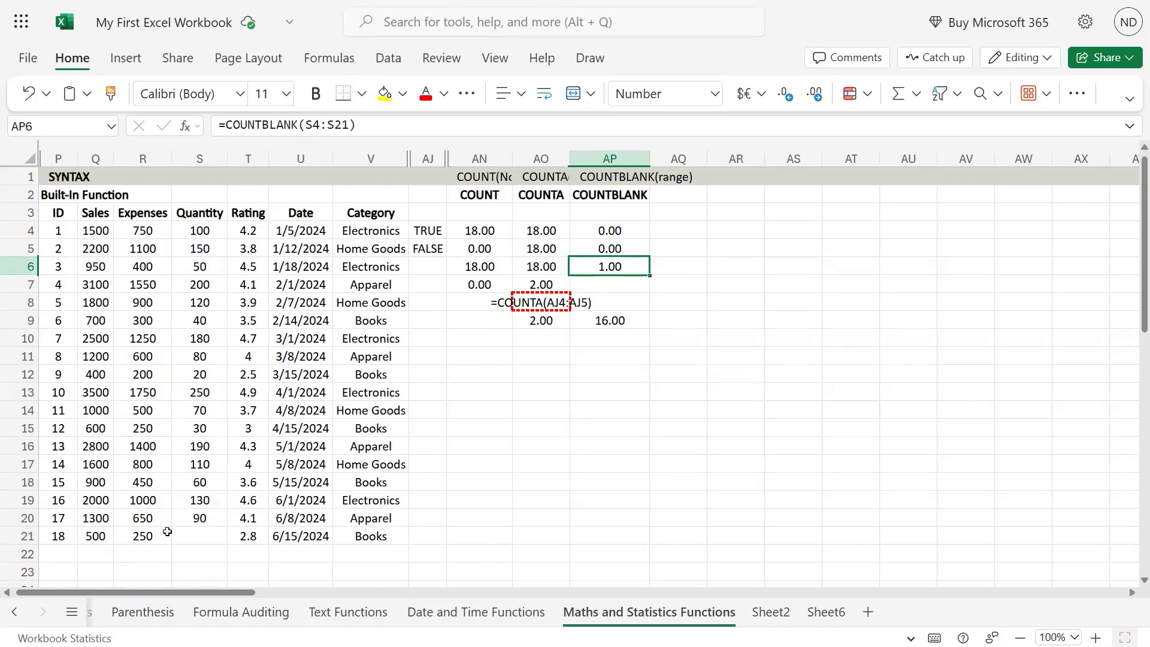
- Re-enter 0 in Quantity cell S21
{"action": "left_click", "coordinate": [191, 536]}
{"action": "type", "text": "0"}
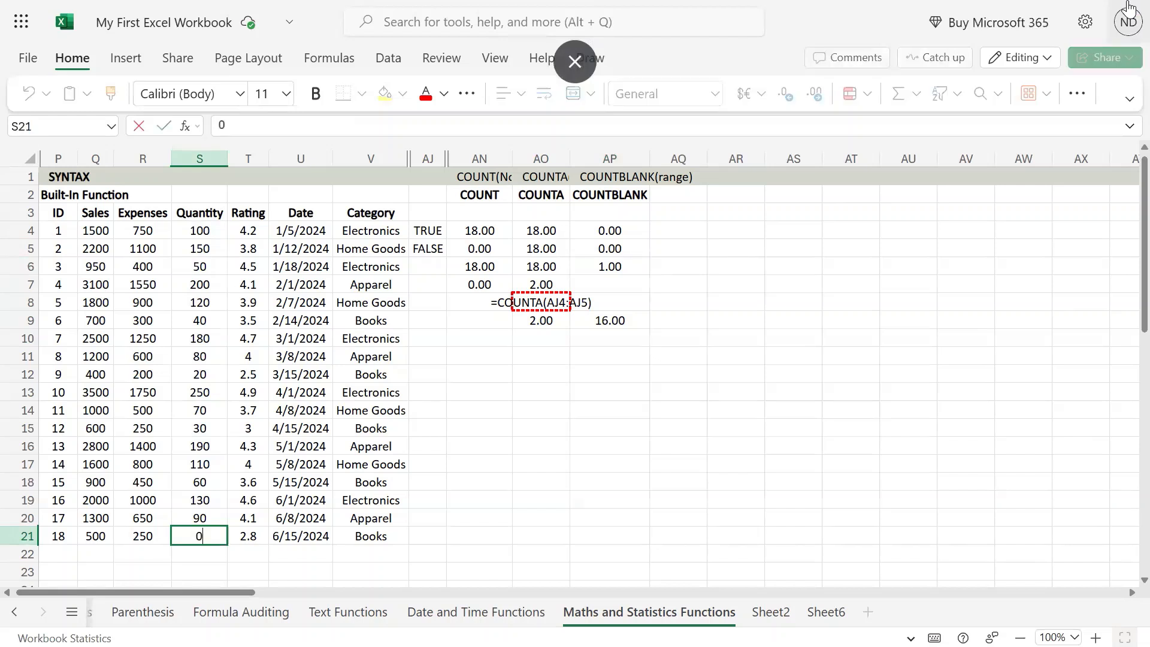
{"action": "key", "text": "Return"}
- Check the COUNTBLANK results in AP9 and AP6
{"action": "key", "text": "Up"}
{"action": "key", "text": "Right"}
{"action": "key", "text": "Right"}
{"action": "key", "text": "Right"}
{"action": "key", "text": "Right"}
{"action": "key", "text": "Right"}
{"action": "key", "text": "Right"}
{"action": "key", "text": "Right"}
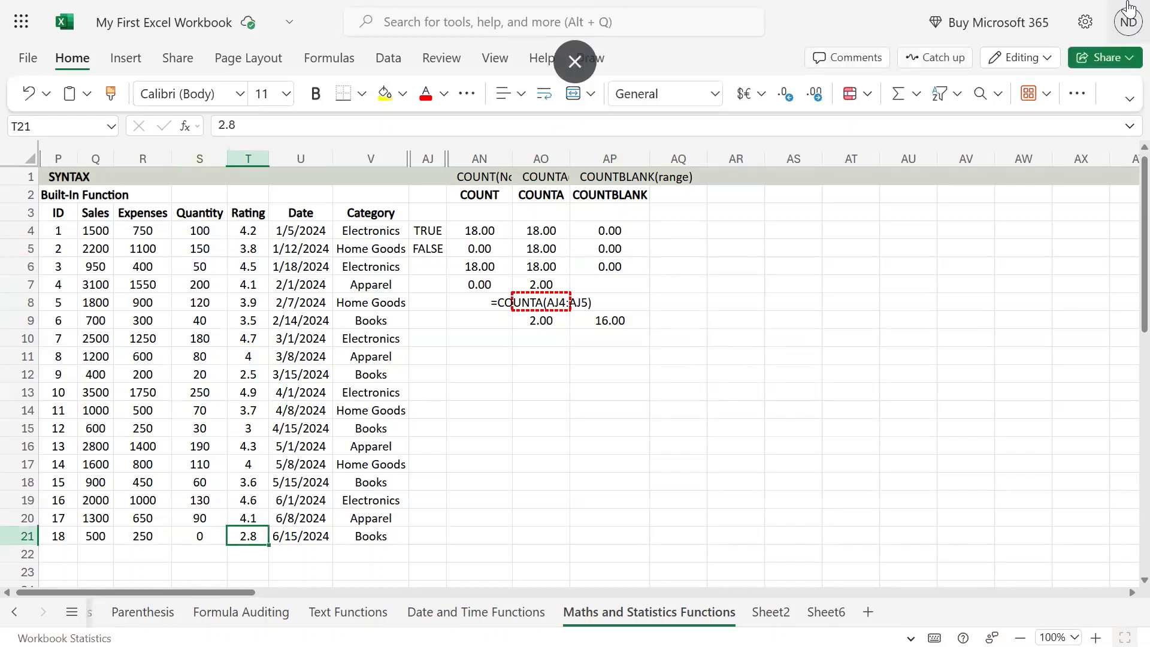
{"action": "key", "text": "ctrl+Up"}
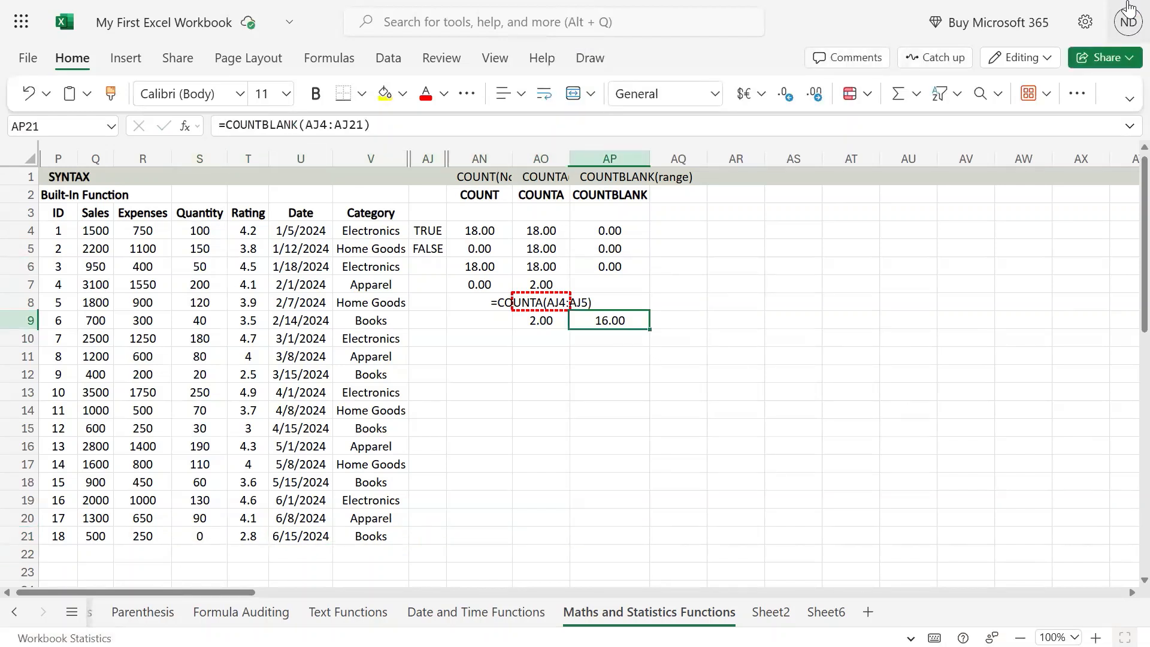
{"action": "key", "text": "Up"}
{"action": "key", "text": "Up"}
{"action": "key", "text": "Up"}
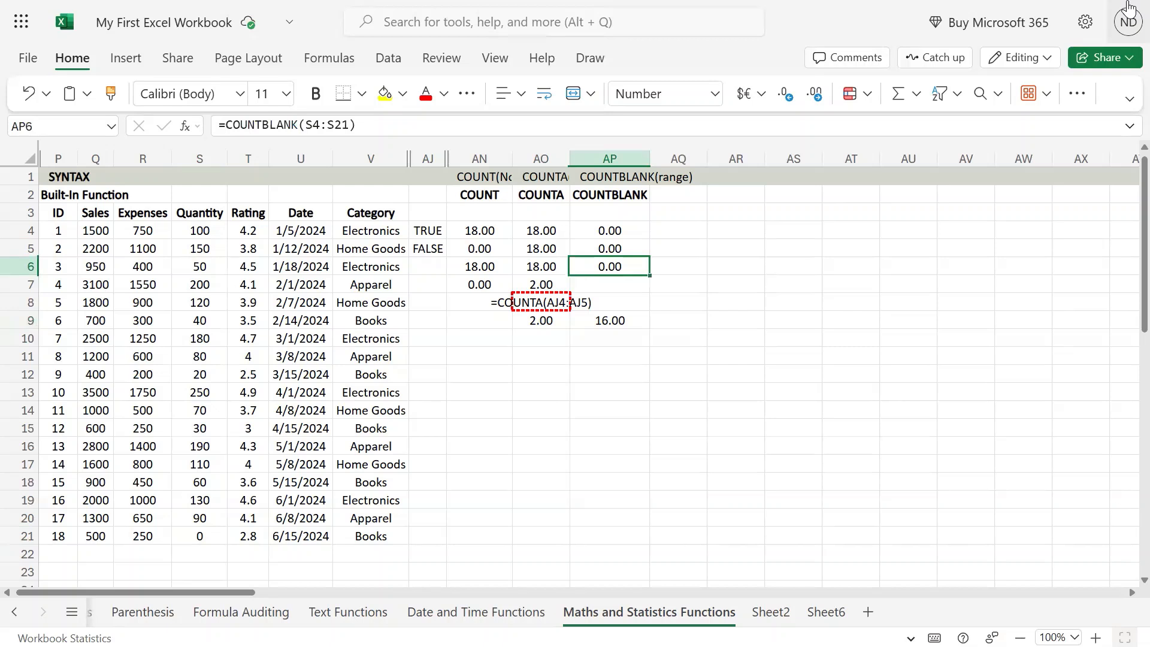